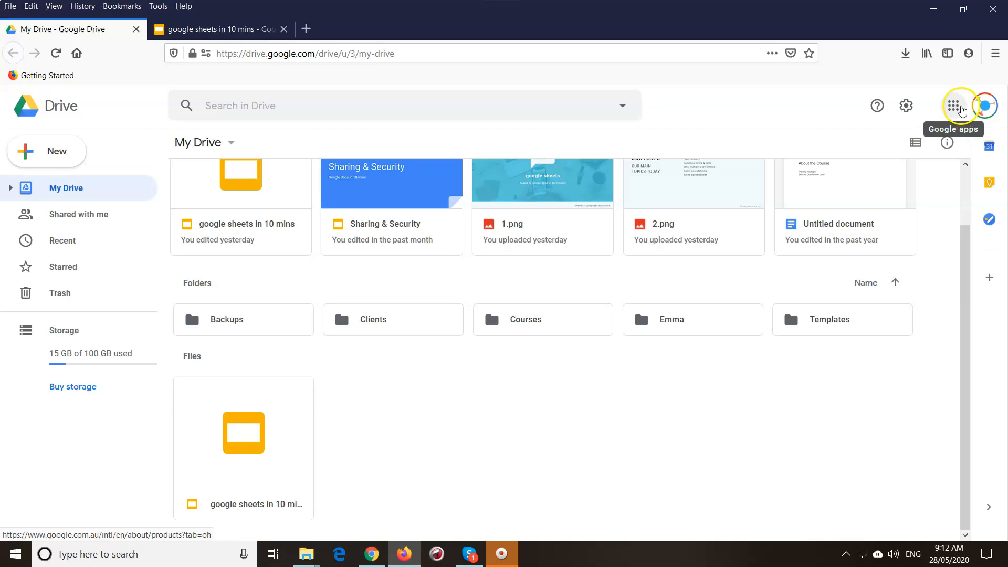
Look through the list of available Google apps and the folders and files in My Drive
left_click(952, 107)
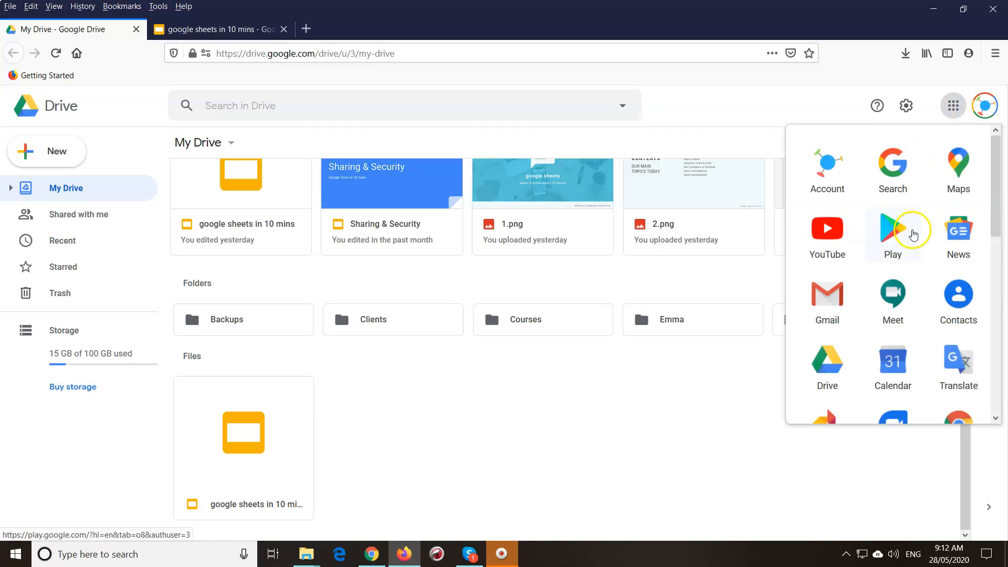
scroll(909, 239, "down", 6)
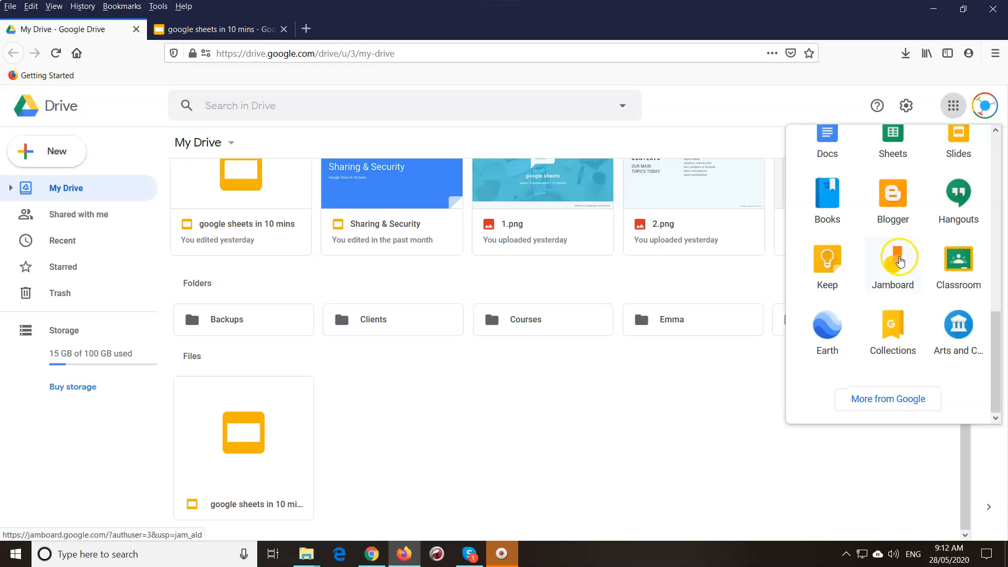
scroll(895, 294, "up", 5)
scroll(890, 306, "up", 2)
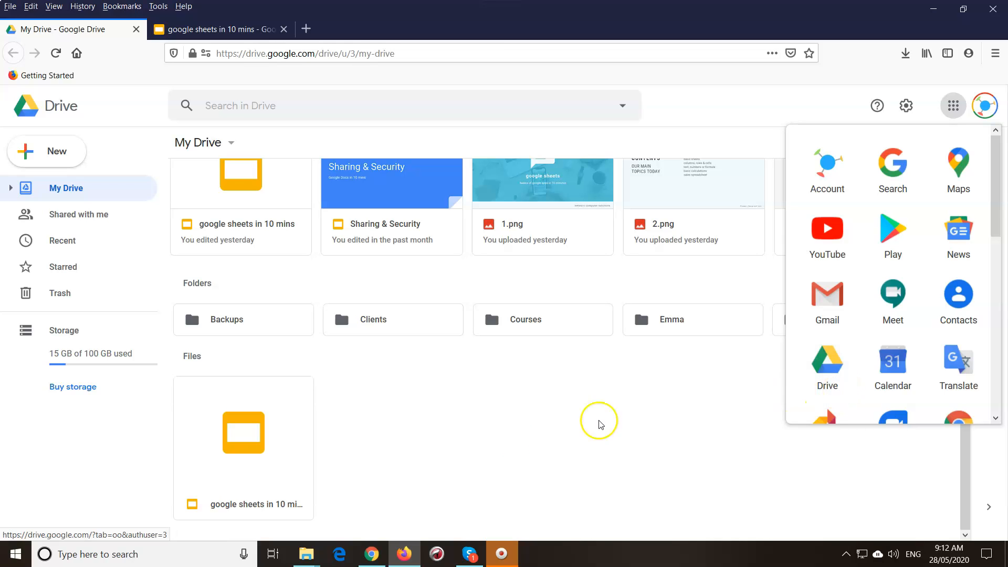
left_click(498, 426)
scroll(498, 425, "up", 2)
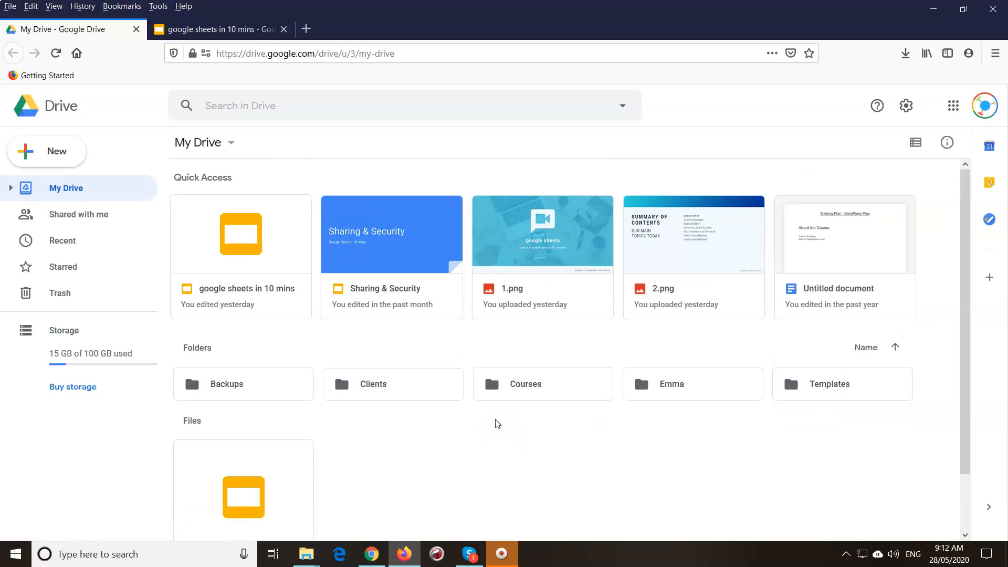
scroll(498, 423, "down", 2)
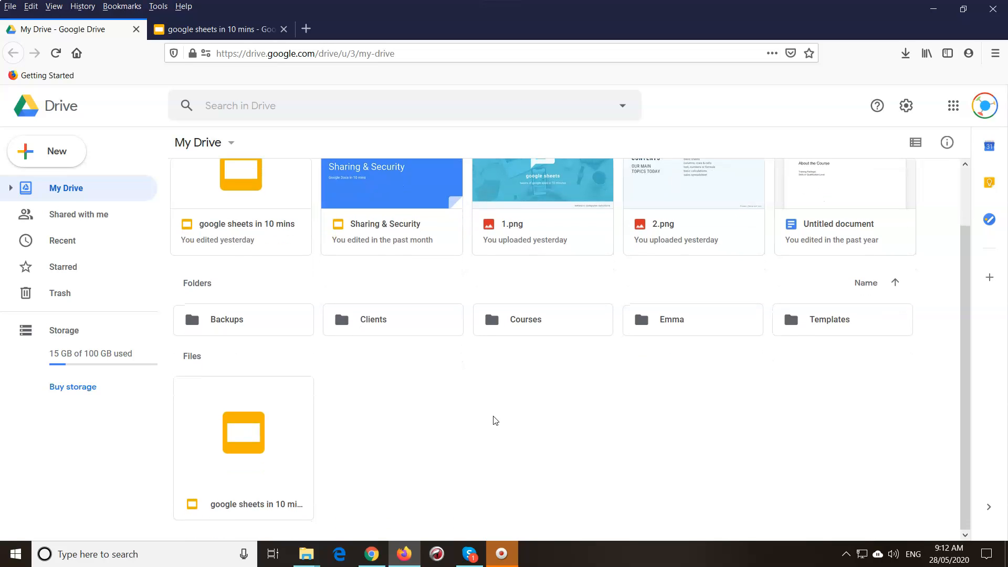
left_click(501, 410)
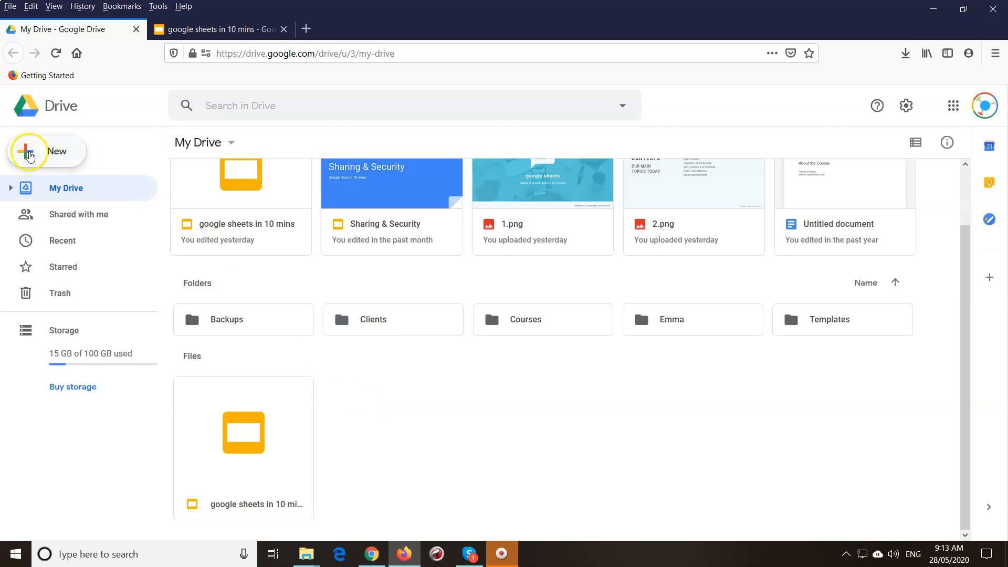
Create a new blank Google Sheets spreadsheet from Drive
left_click(29, 155)
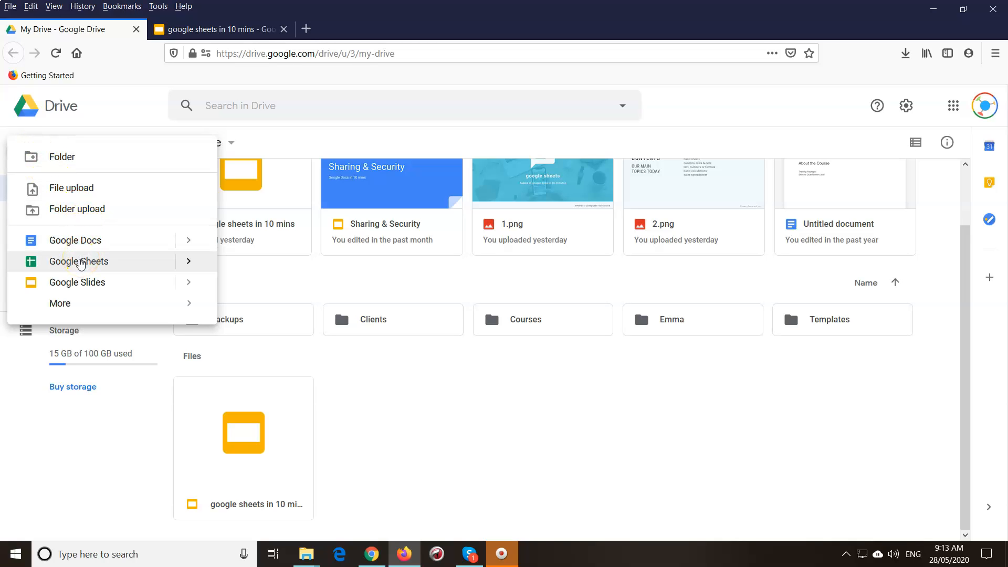
left_click(79, 262)
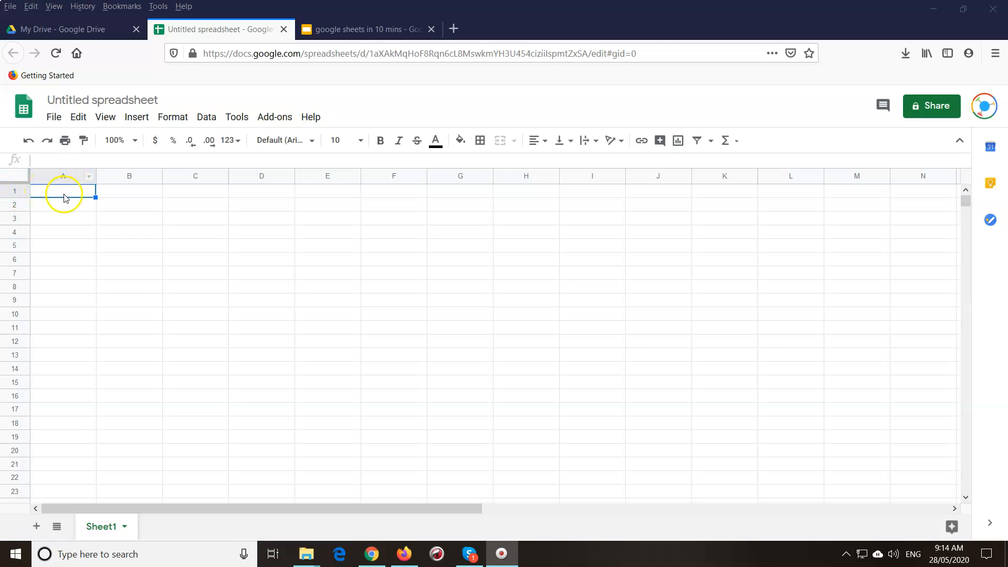
left_click(135, 194)
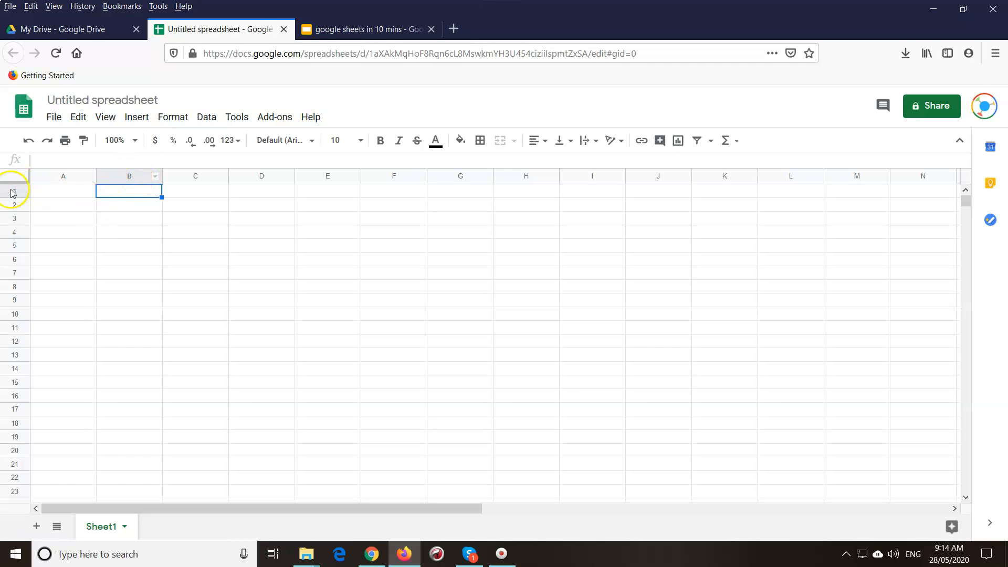
left_click(273, 288)
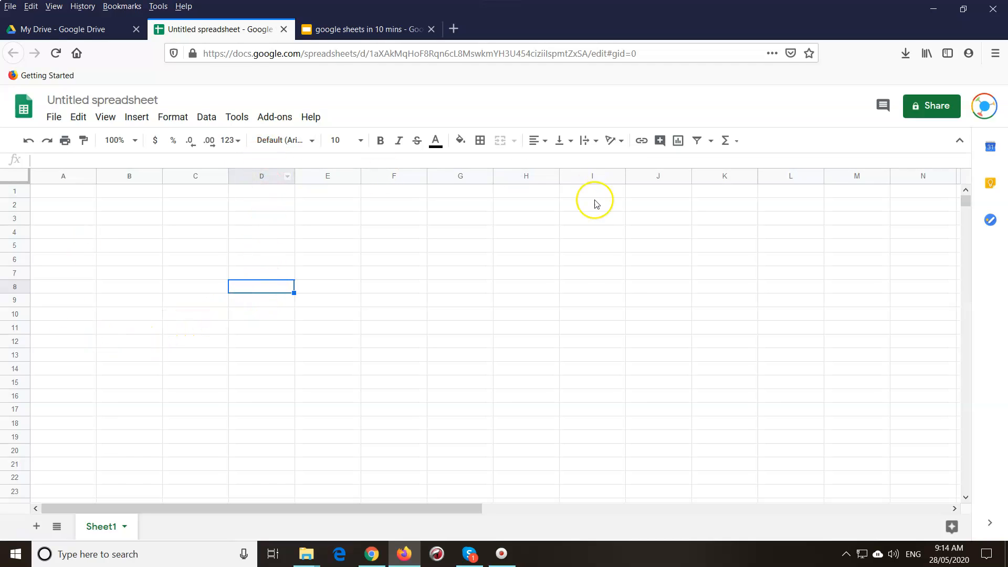
left_click(524, 247)
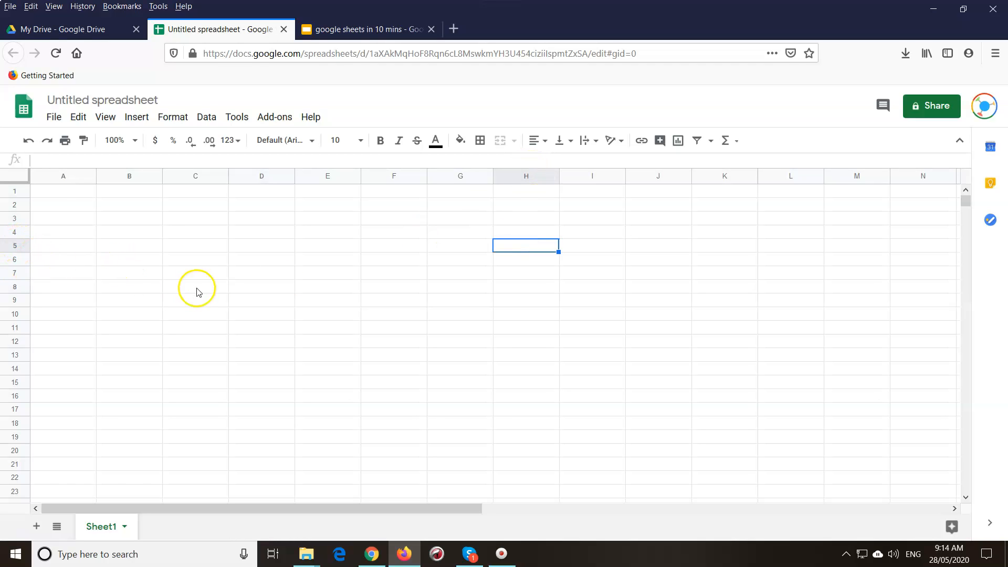
left_click(81, 206)
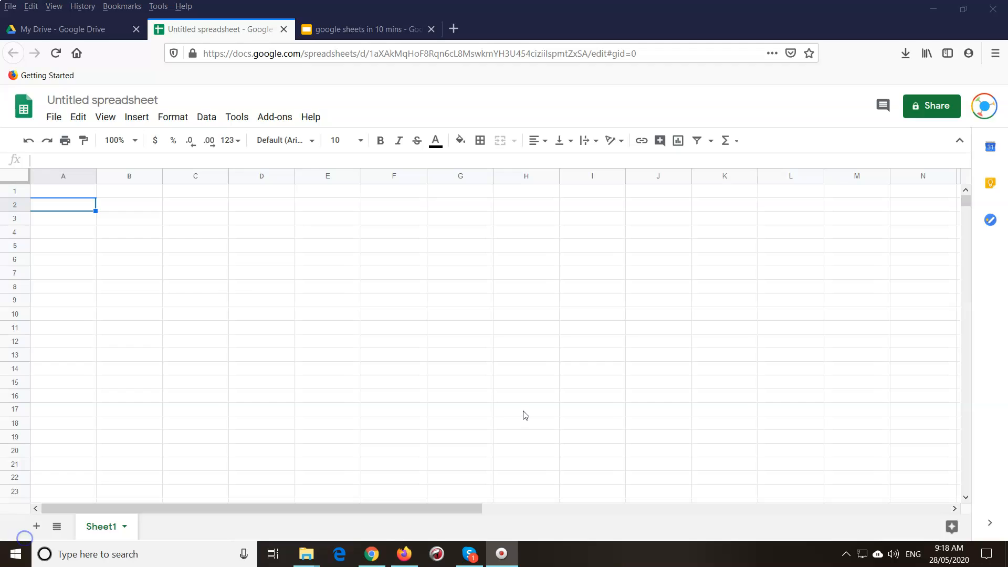
Enter the label "sales" in cell A2 and the number 73 in cell B2
left_click(66, 210)
type("sales")
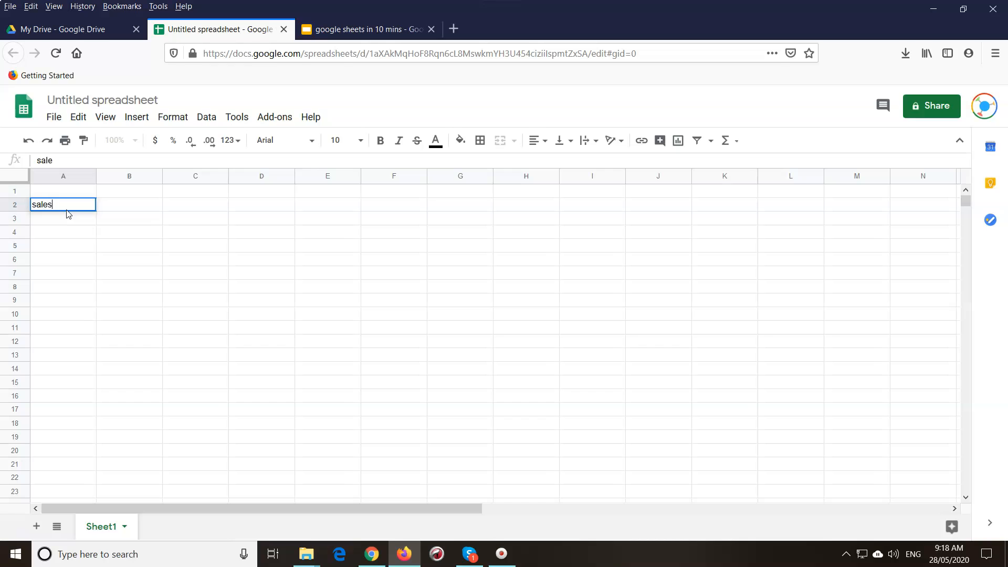
key("Tab")
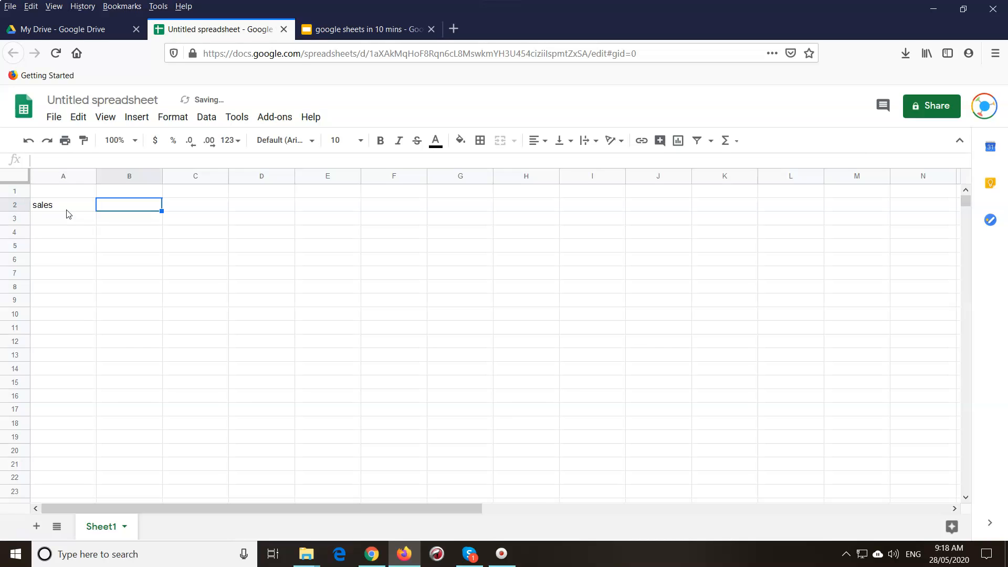
type("73")
key("Return")
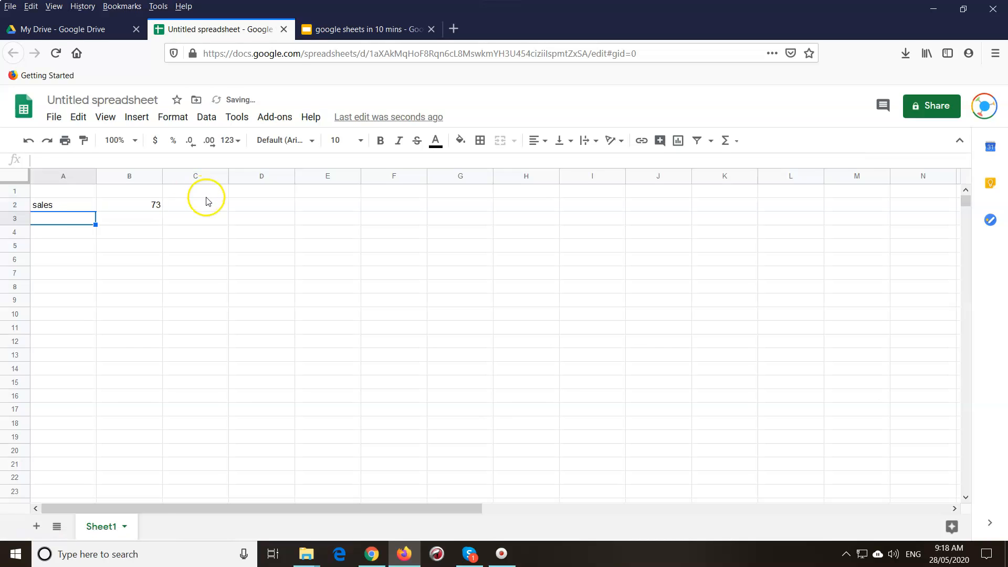
Enter a formula in cell C2 that multiplies the value in B2 by 2 (=B2*2)
left_click(207, 207)
type("=")
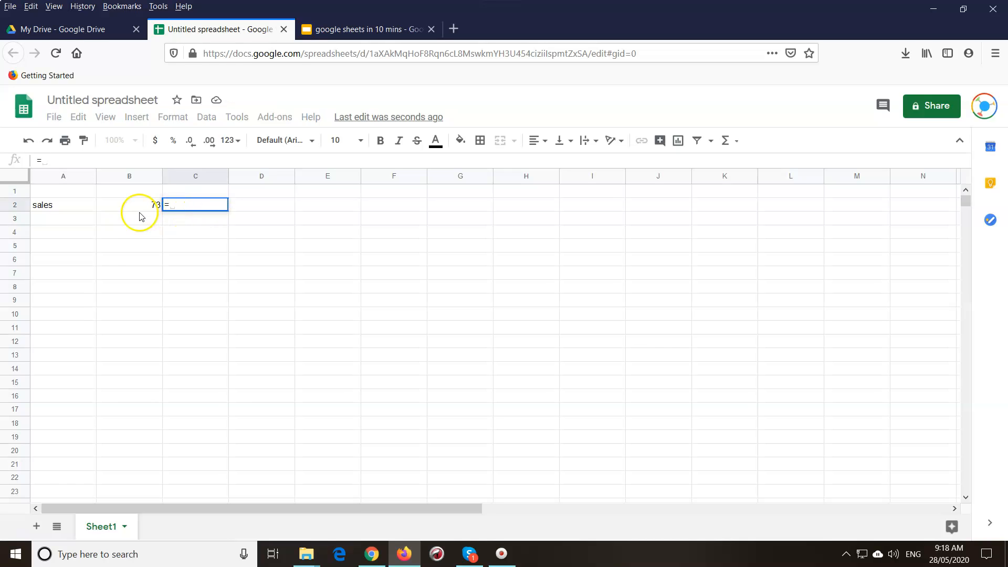
left_click(141, 206)
type("*2")
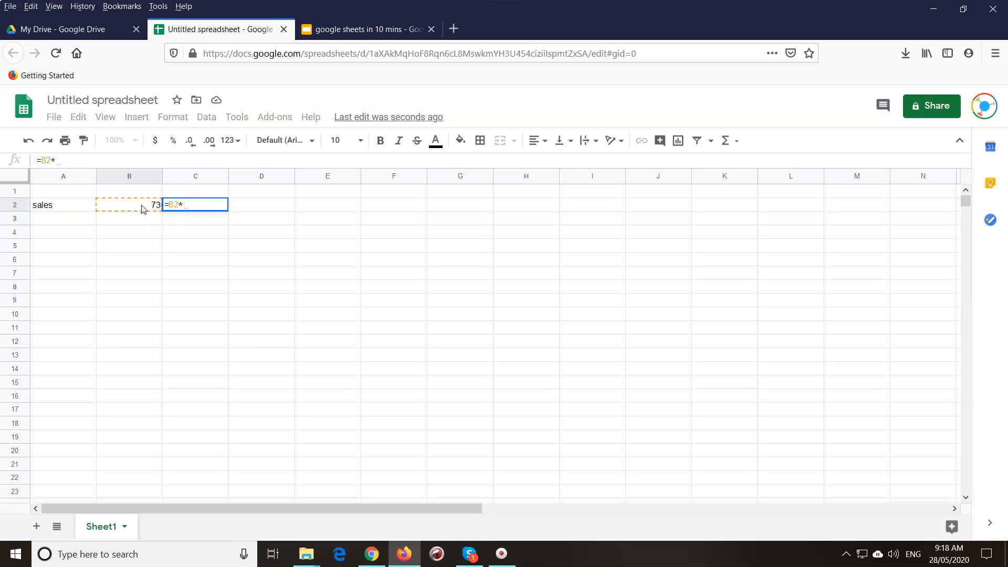
key("Return")
Clear the contents of cells A2 to D3
left_click_drag(202, 211, 56, 216)
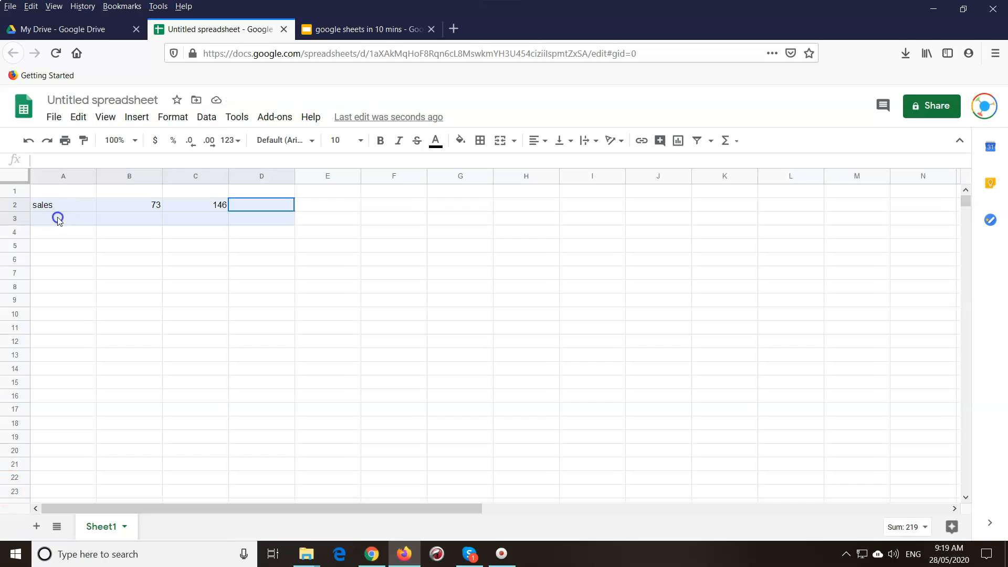
key("Delete")
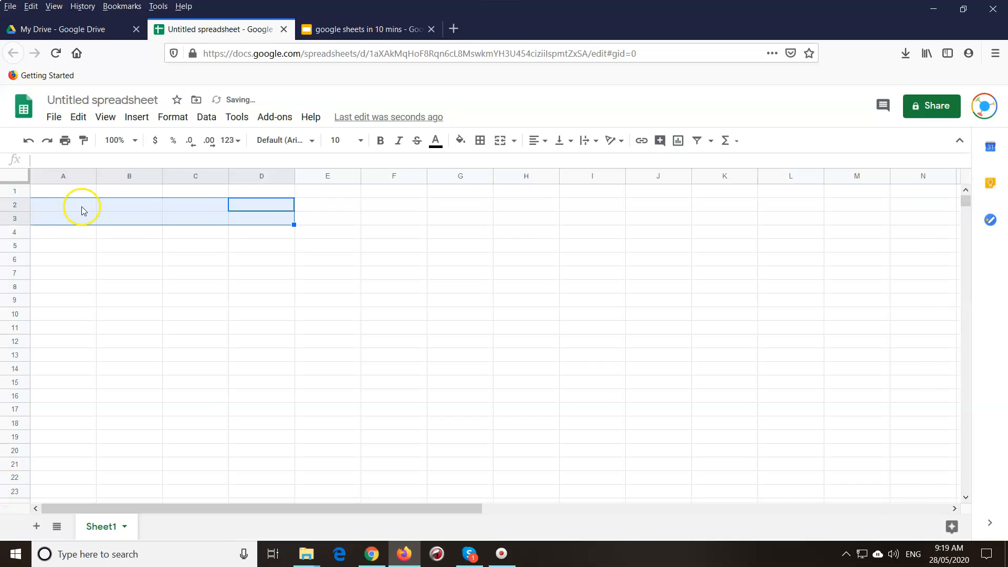
left_click(74, 230)
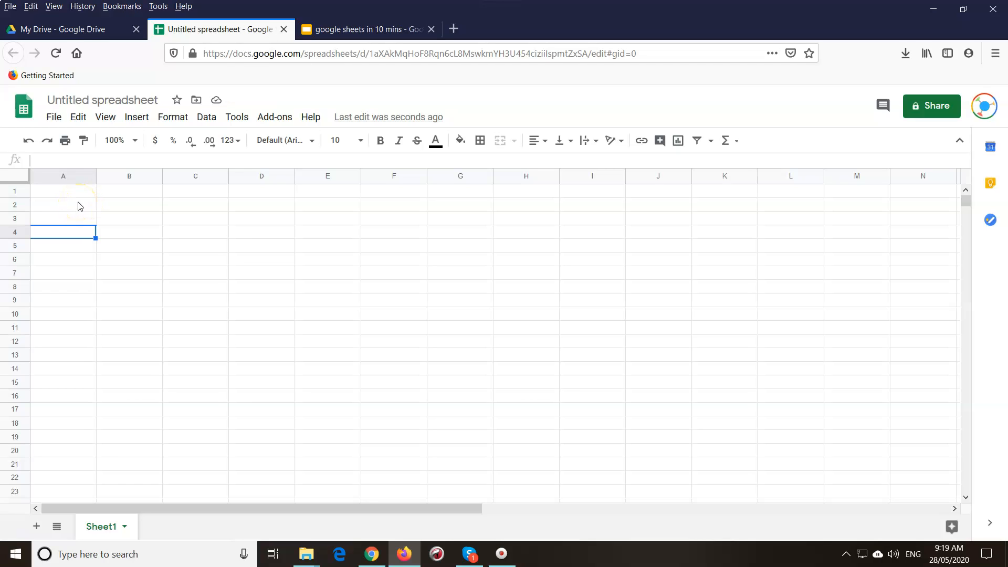
Enter the numbers 36, 78 and 81 in cells B2 to B4
left_click(141, 205)
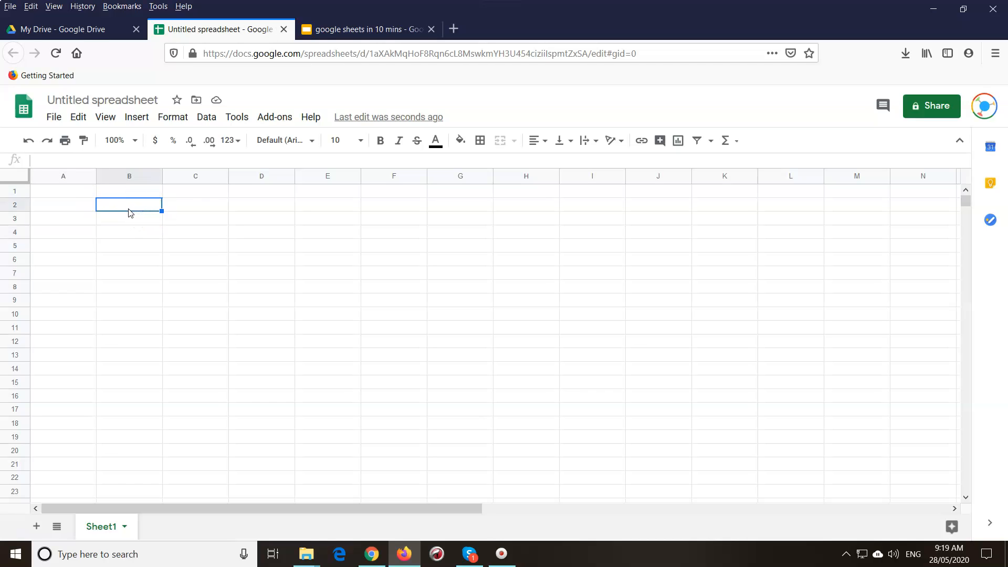
type("36")
left_click(136, 216)
type("78")
left_click(112, 256)
left_click(112, 219)
left_click(121, 231)
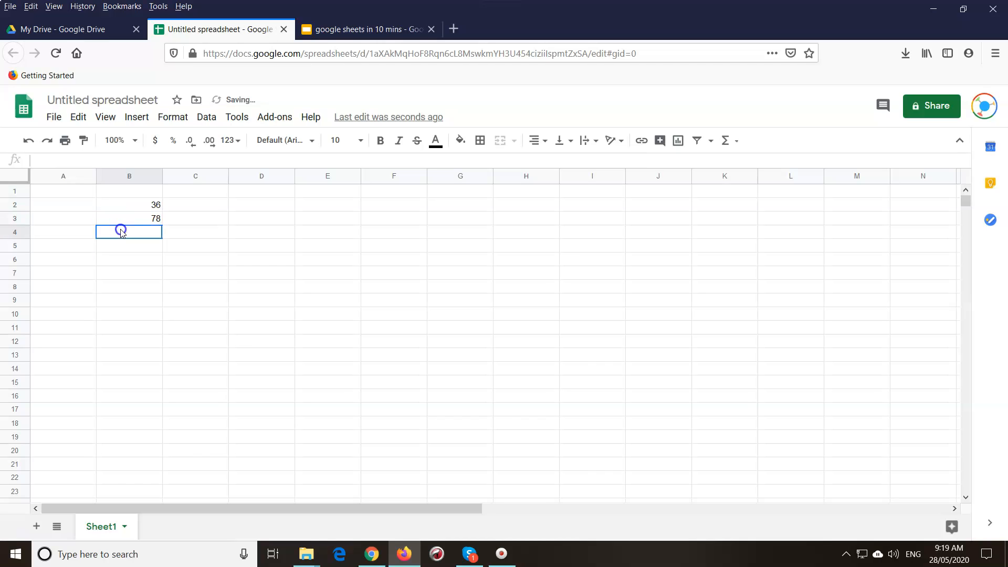
type("81")
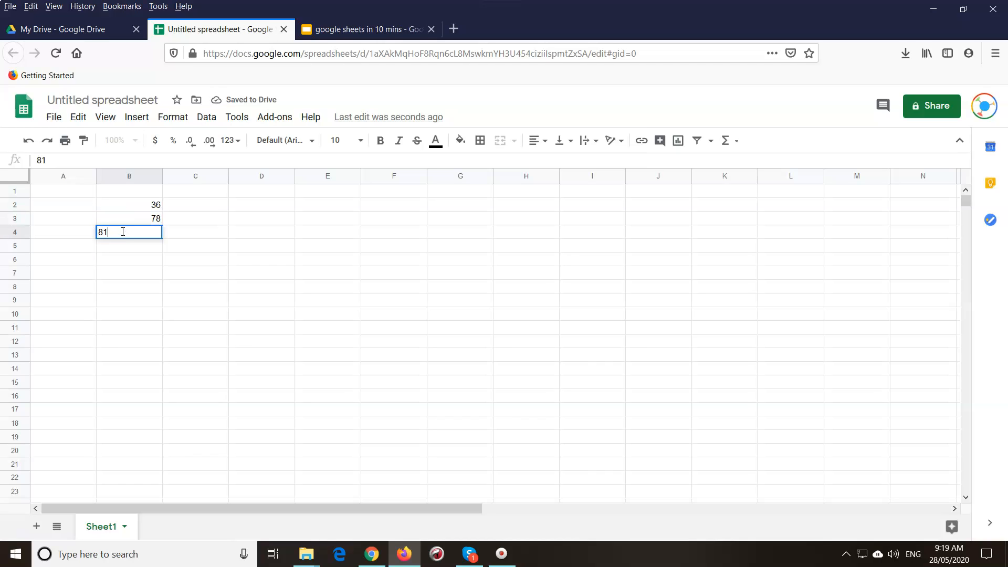
key("Return")
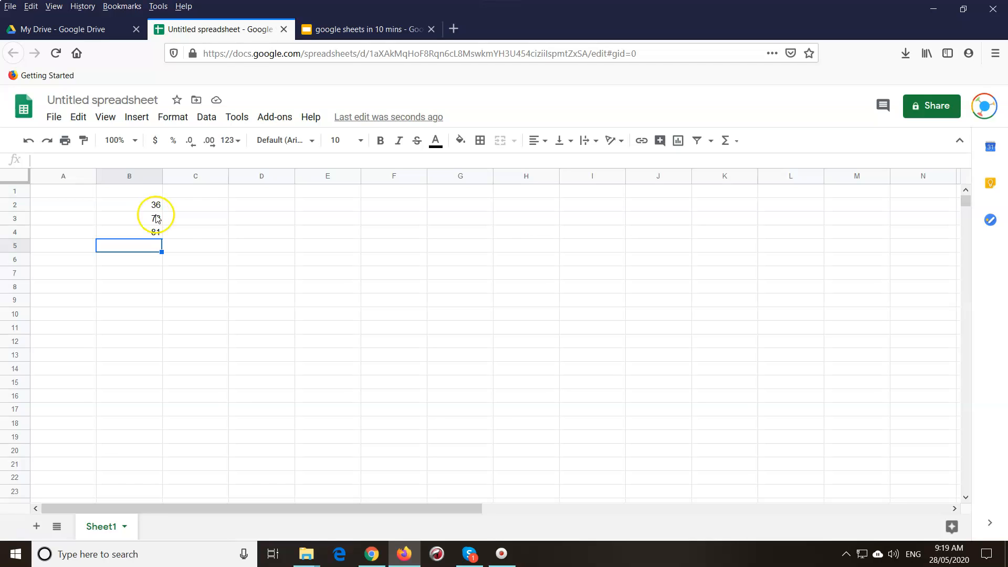
Examine the quick summary calculations, including sum, average, minimum and maximum, for the numbers in B2 to B4
left_click(127, 205)
left_click_drag(130, 221, 130, 236)
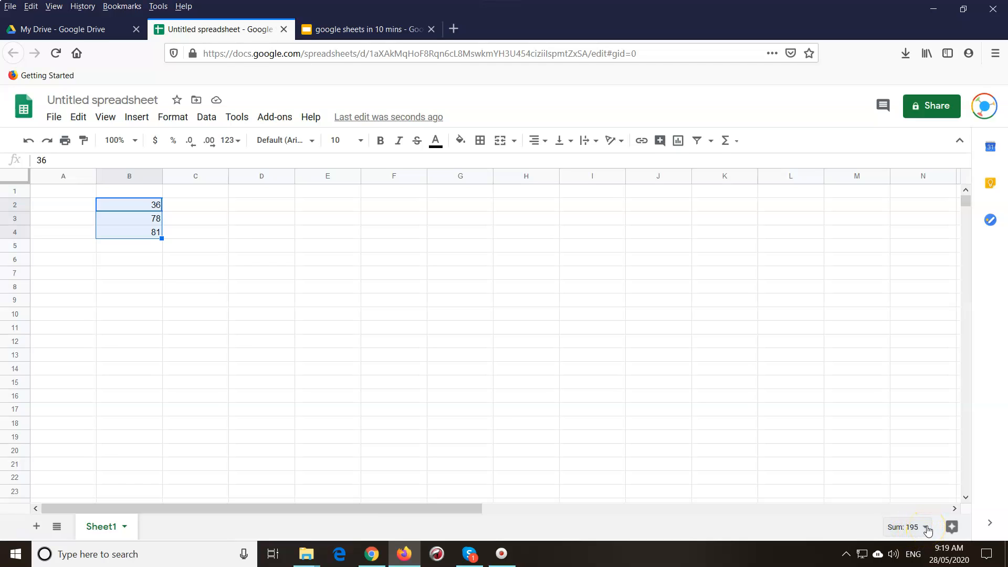
left_click(926, 528)
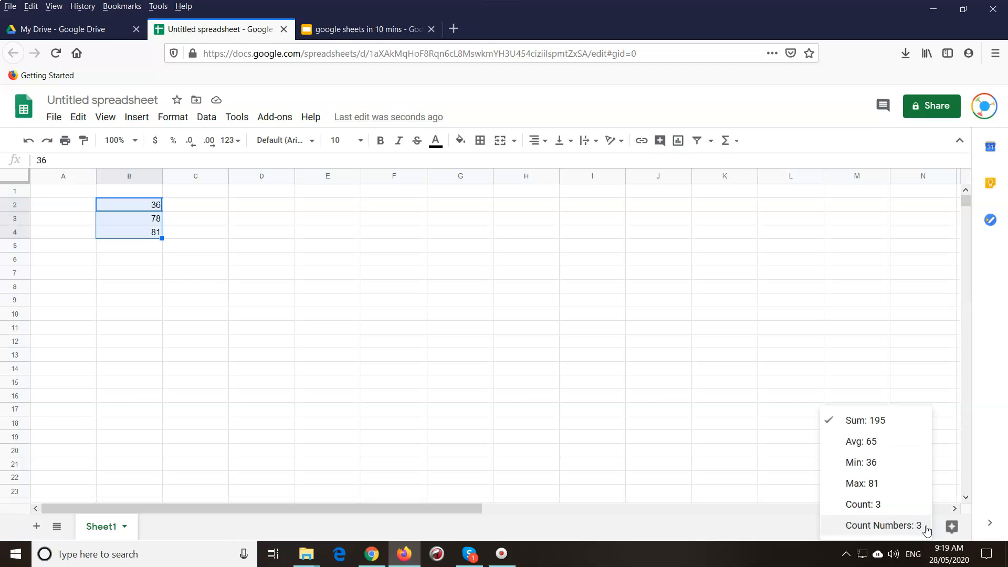
left_click(891, 444)
left_click(893, 463)
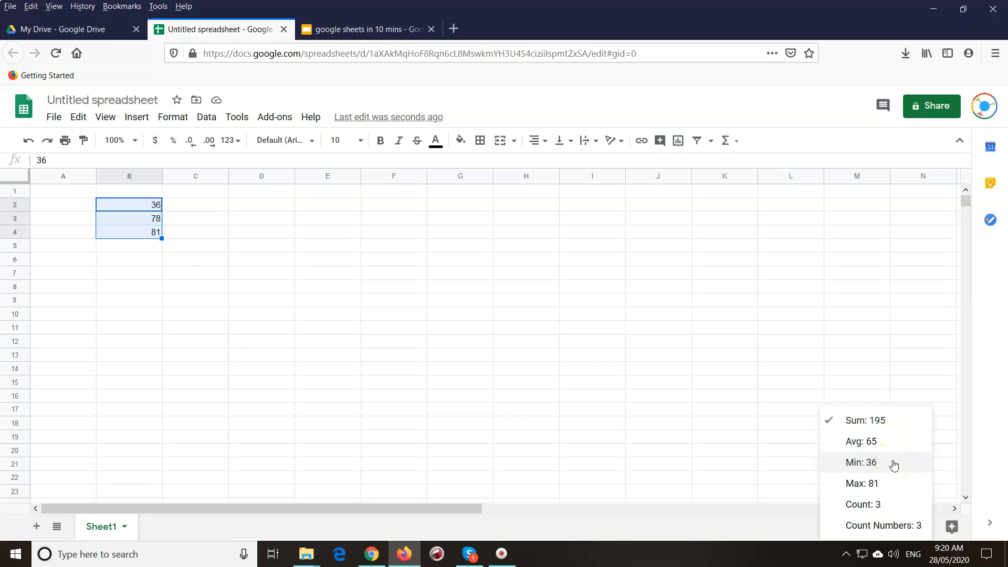
left_click(894, 486)
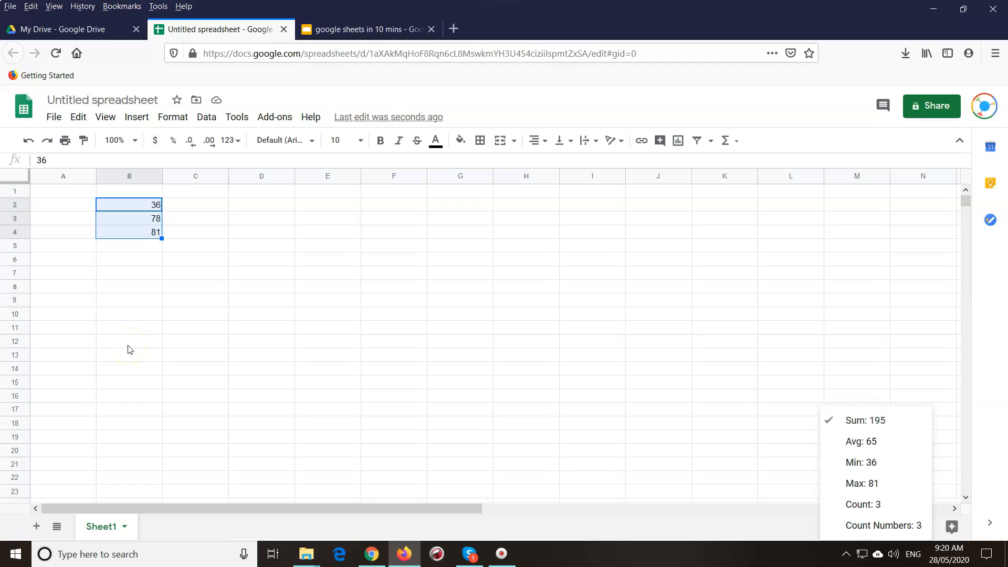
left_click(195, 286)
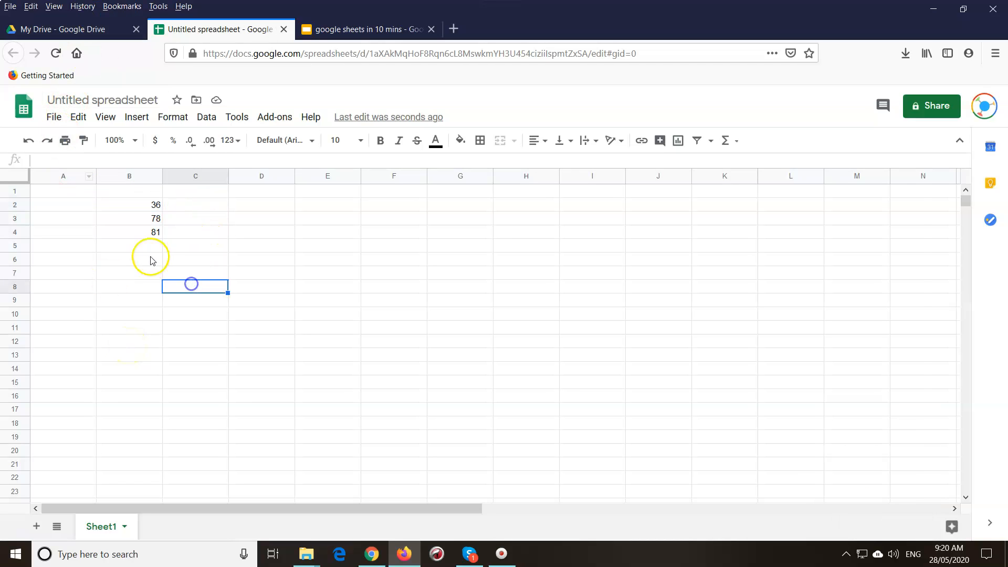
Clear the numbers from cells B2 to B4
left_click_drag(140, 210, 147, 238)
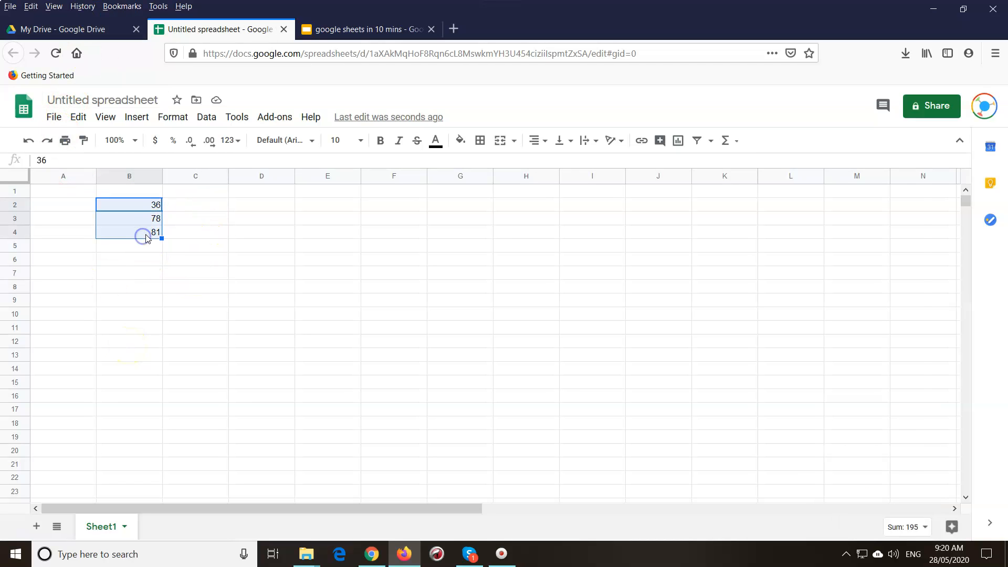
key("Delete")
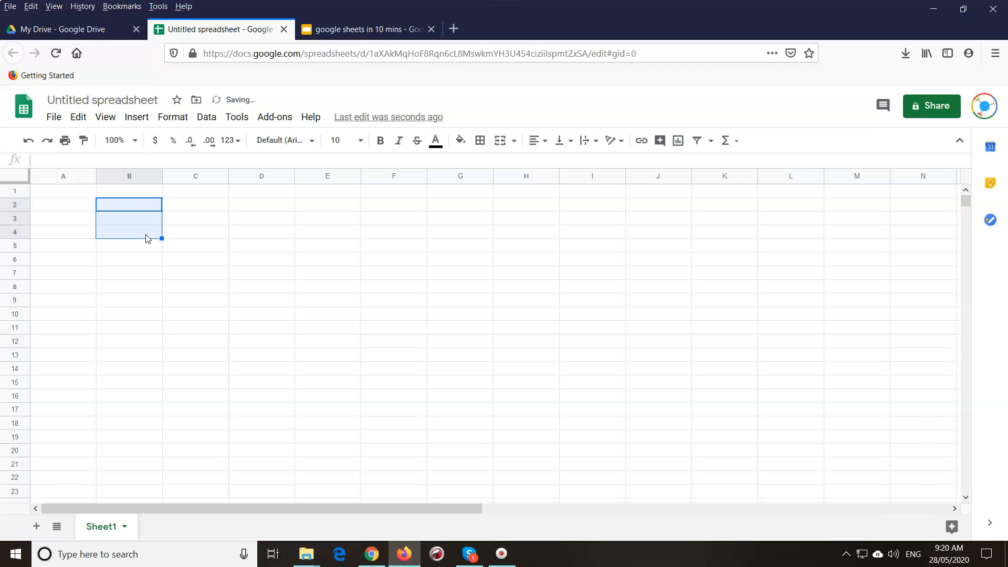
Enter the headings "Item" in cell A2 and "Jan" in cell B2
left_click(71, 208)
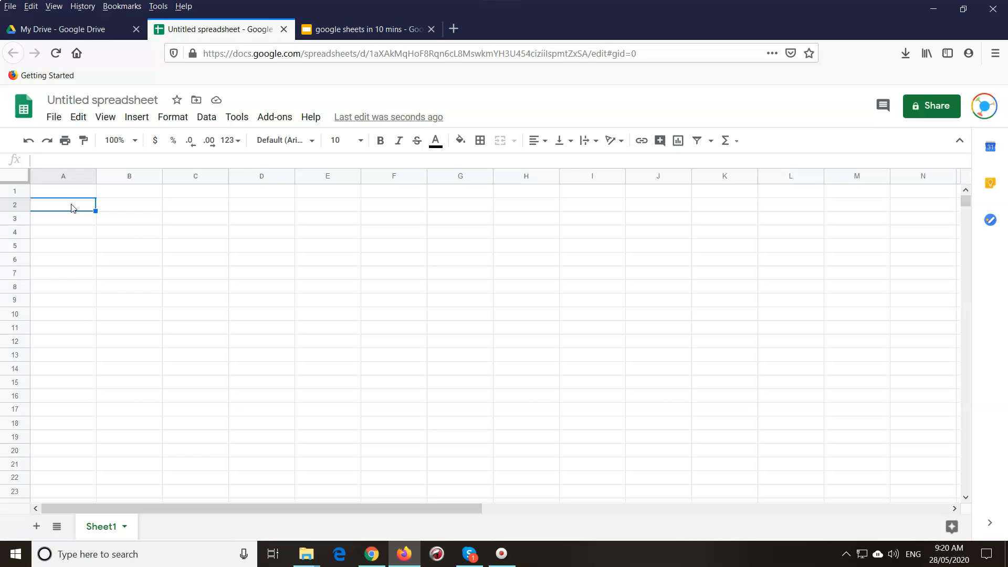
type("Item")
key("Tab")
type("J")
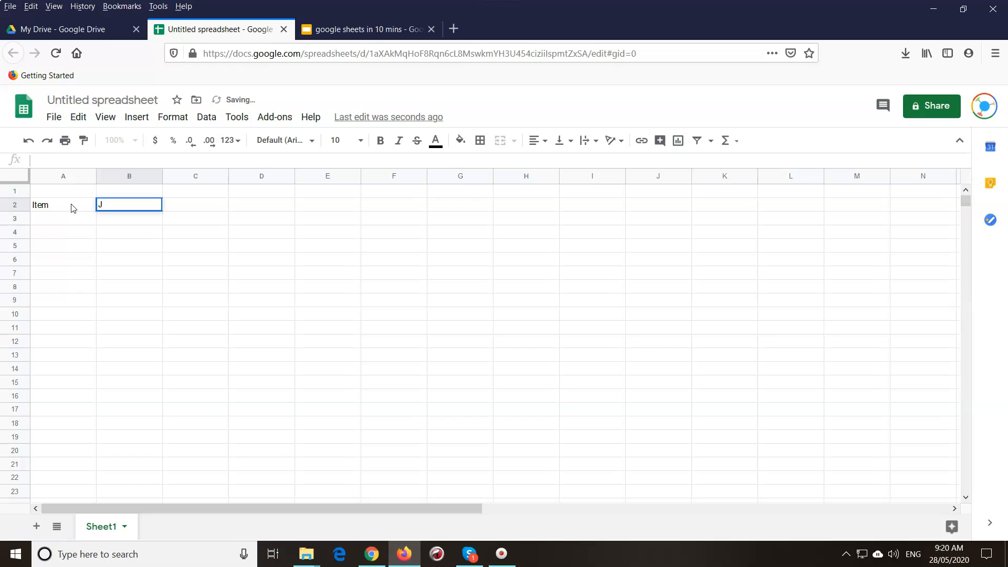
key("Return")
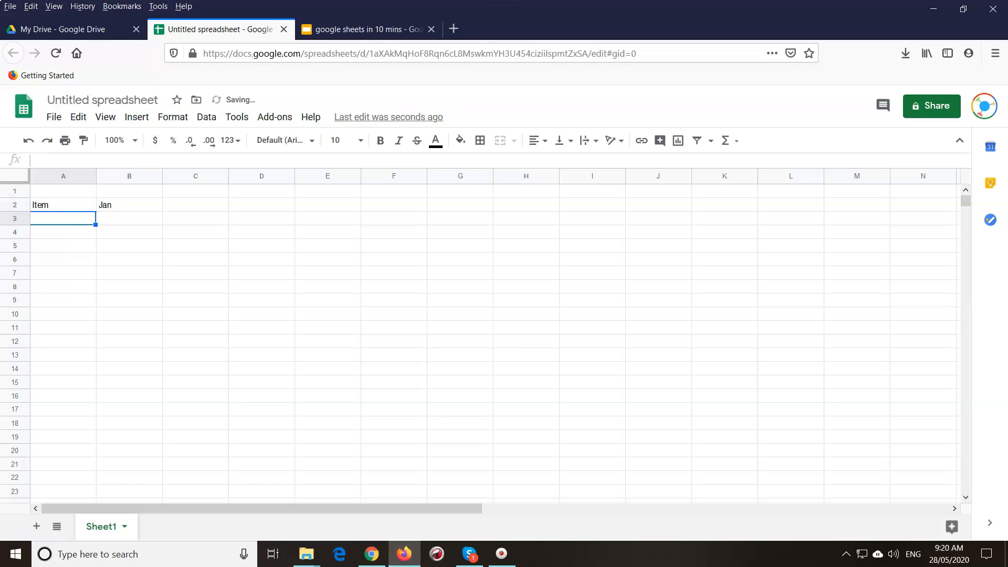
left_click(157, 204)
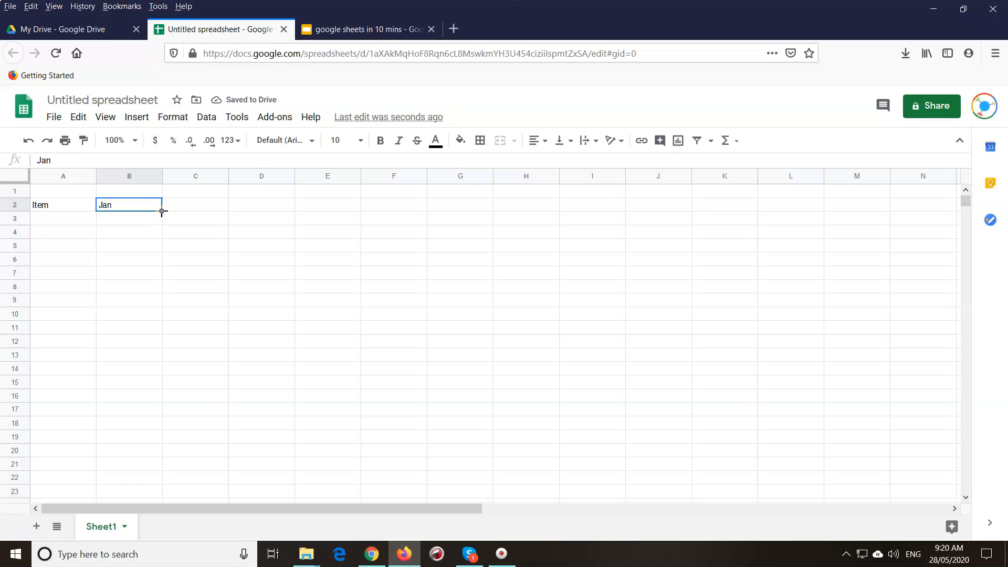
left_click_drag(186, 208, 294, 206)
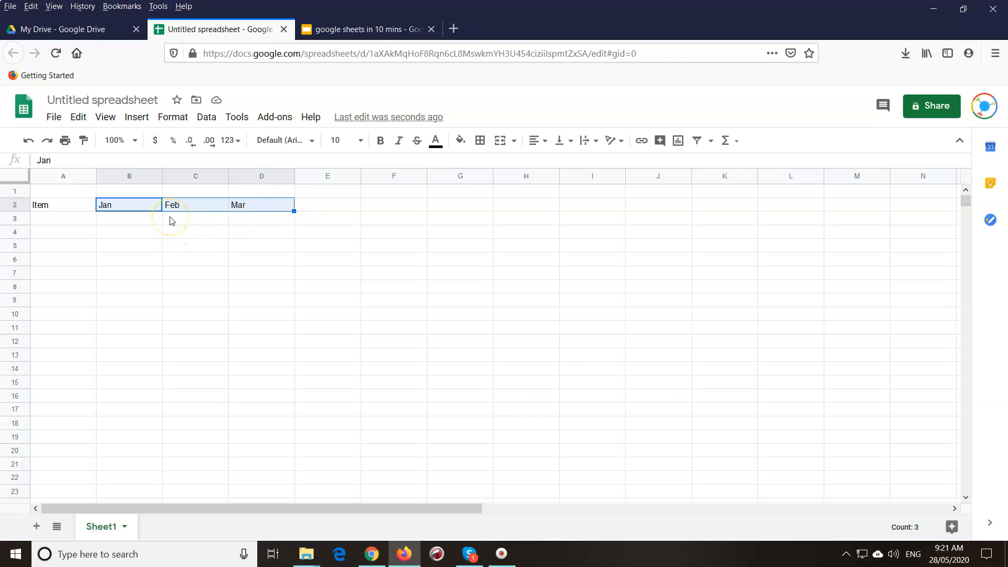
key("ctrl+z")
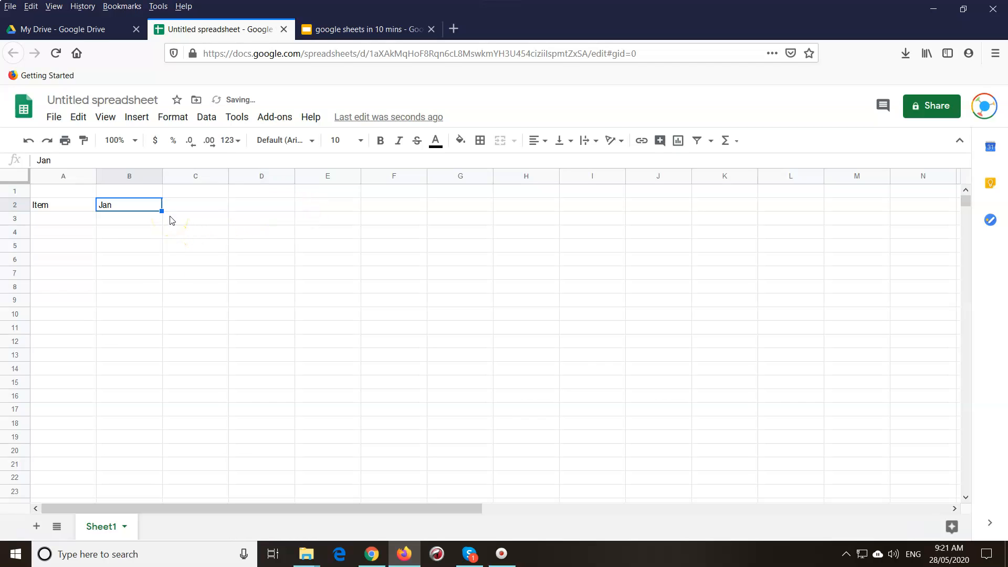
left_click(262, 299)
left_click(120, 205)
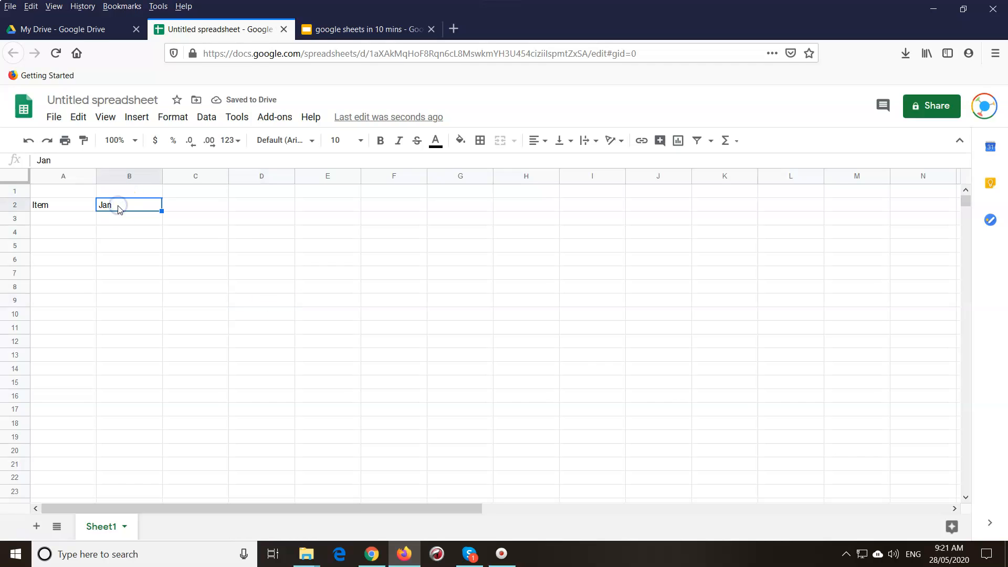
left_click(126, 301)
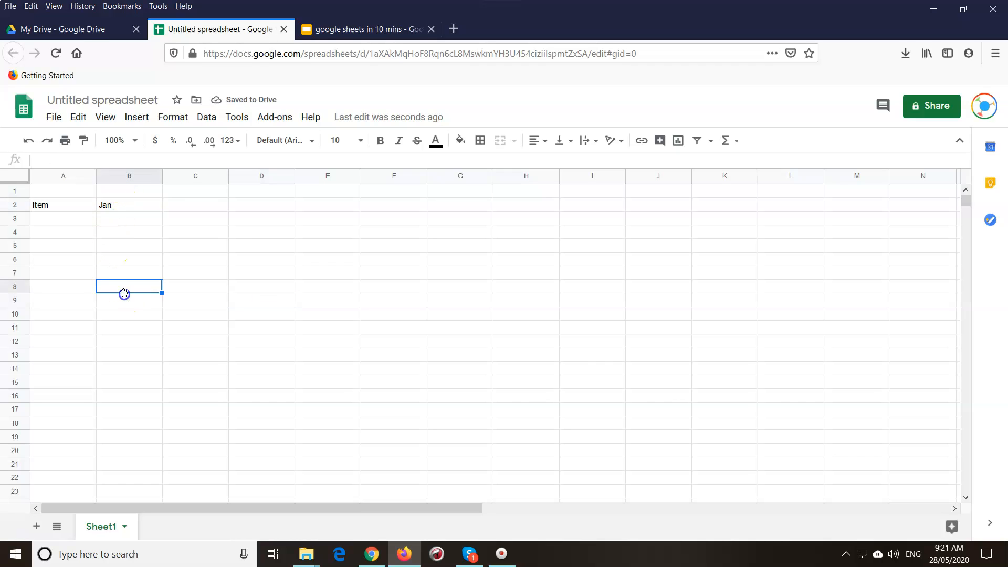
Autofill the month series from the "Jan" heading in B2 across to D2, producing "Feb" and "Mar"
left_click(117, 208)
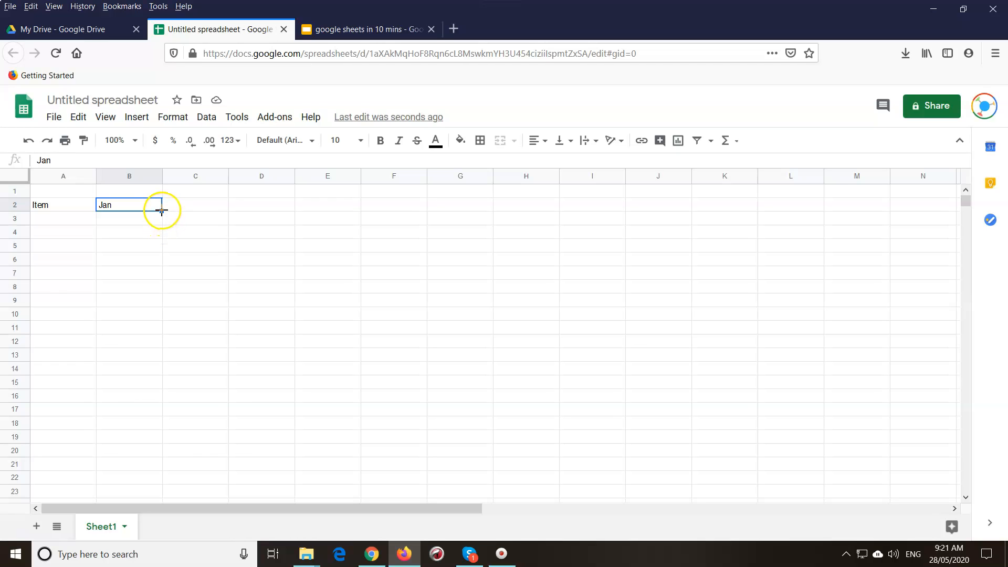
left_click_drag(162, 212, 253, 212)
left_click_drag(282, 211, 281, 212)
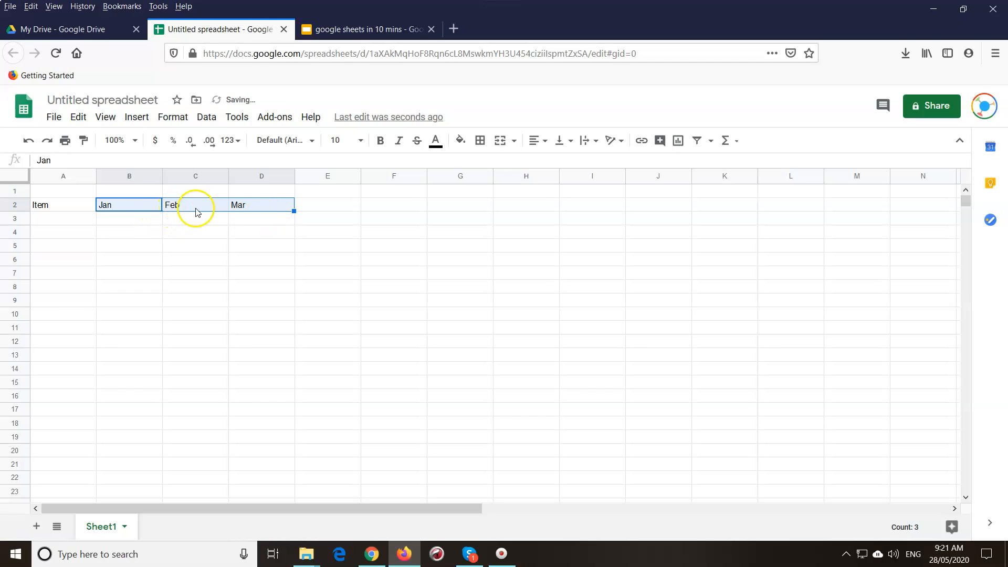
List the items pen, cardstock, glue and scissors in cells A3 to A6
left_click(69, 220)
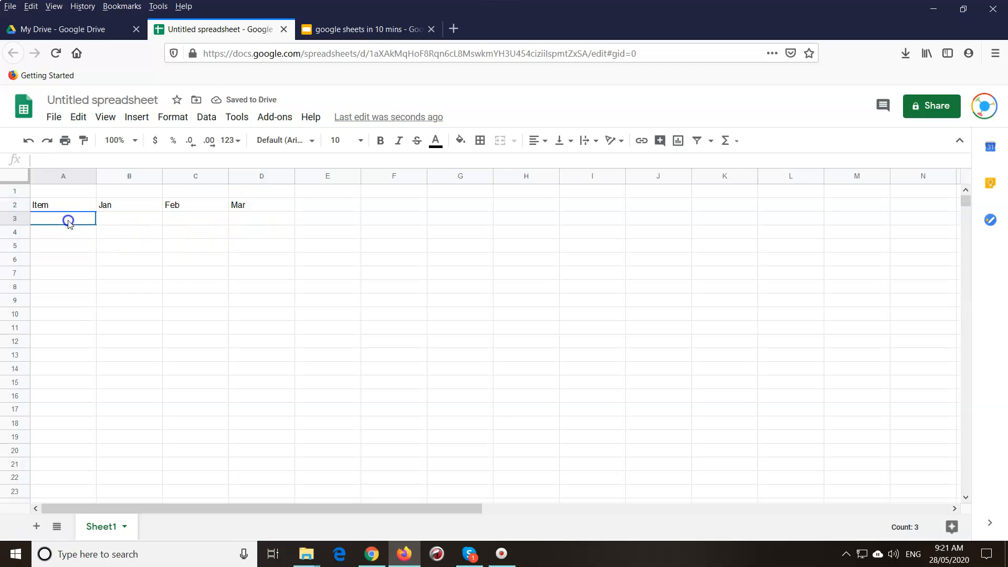
type("pen")
key("Return")
type("ca")
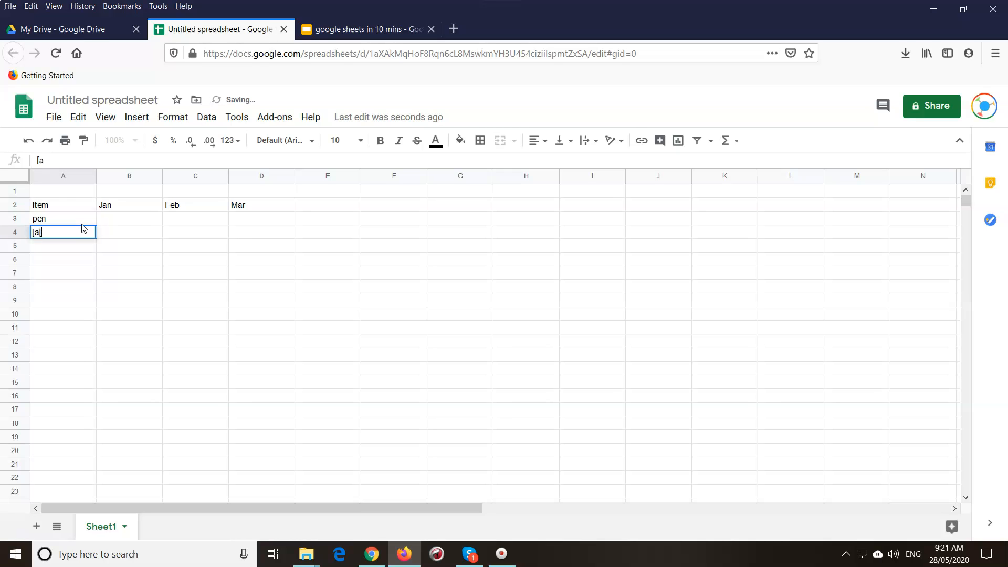
type("rdstock")
key("Return")
type("glue")
key("Return")
type("scissors")
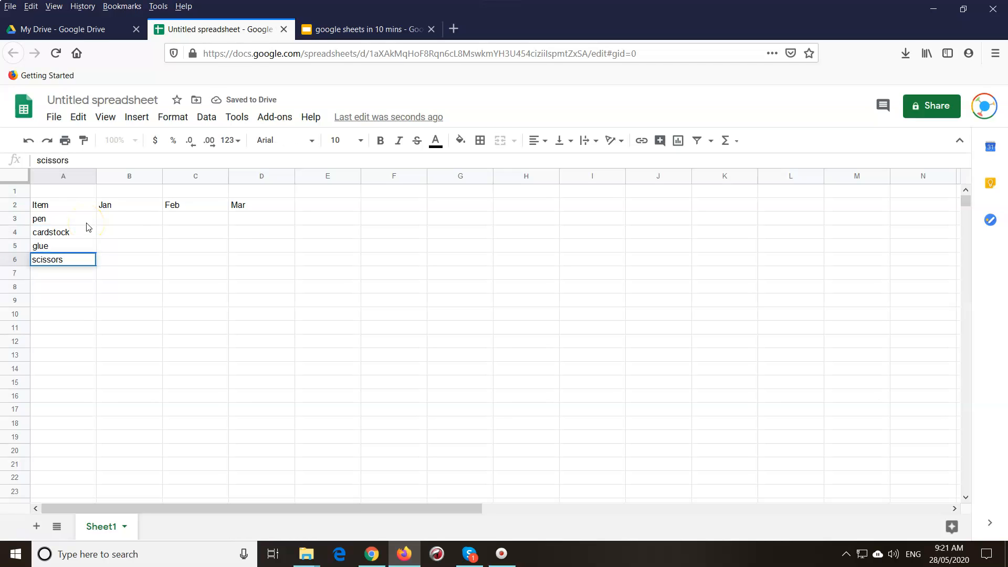
Enter the pen figures 65, 63 and 67 for Jan, Feb and Mar in cells B3 to D3
left_click(120, 221)
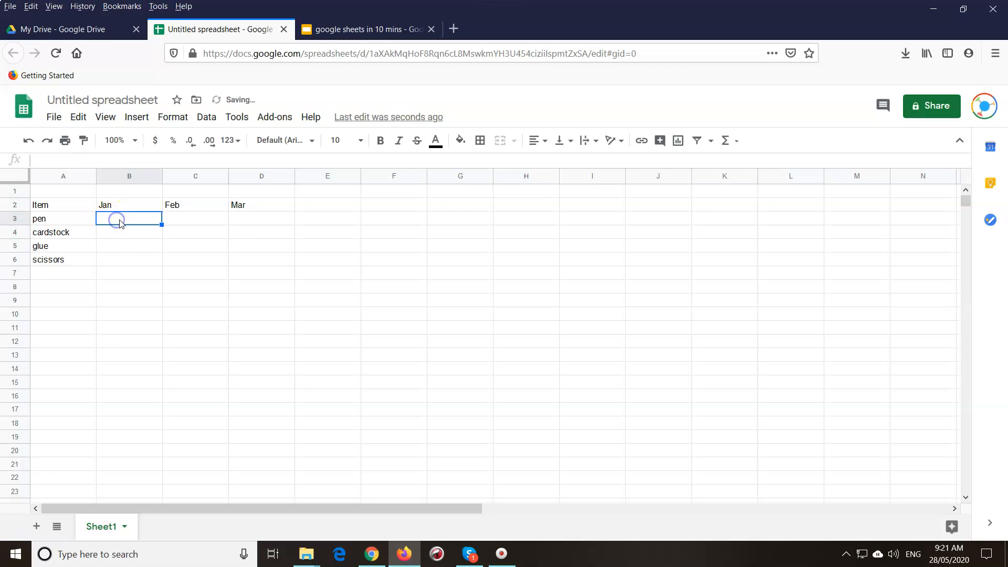
type("65")
key("Tab")
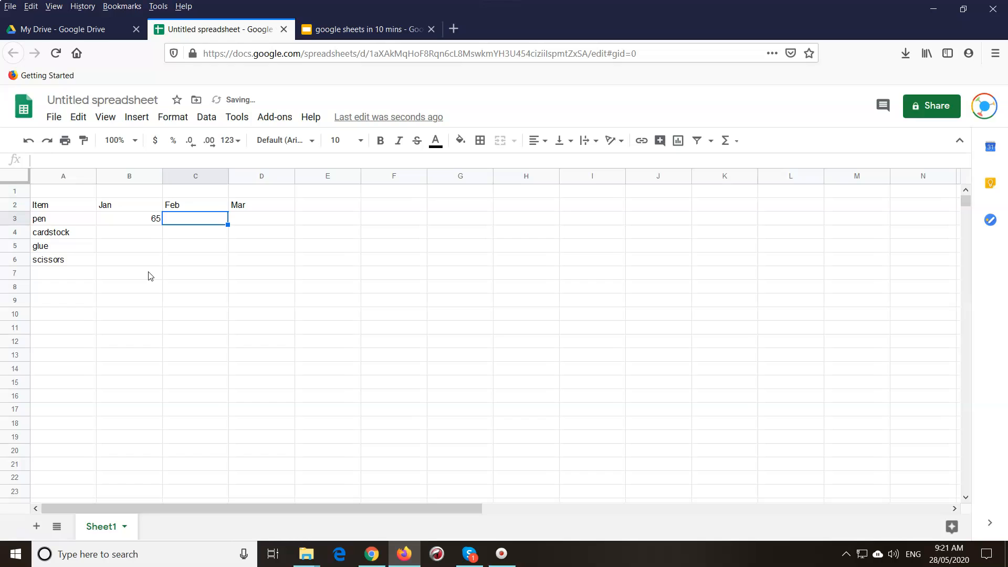
type("63")
key("Tab")
type("67")
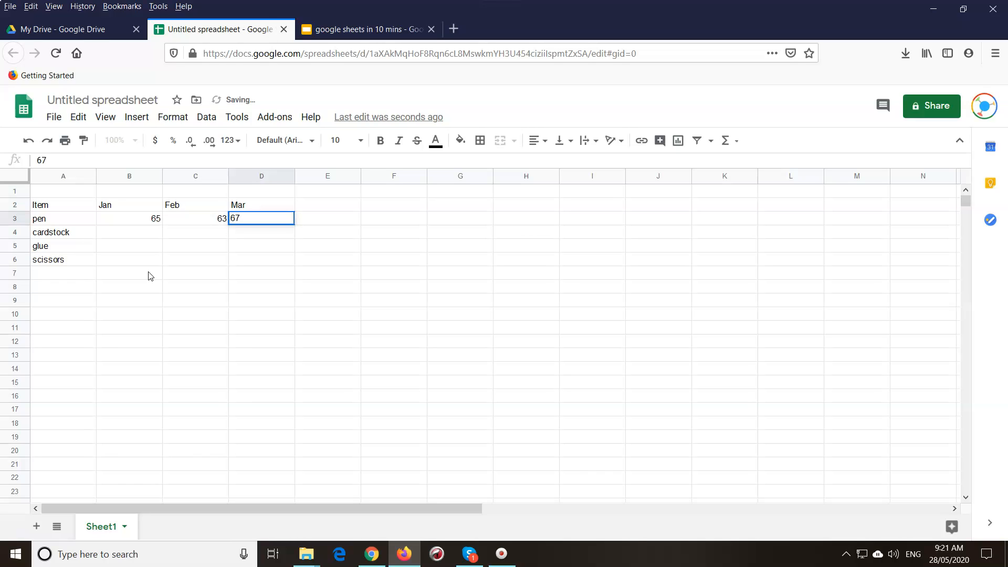
key("Tab")
Enter the Jan to Mar figures for cardstock (54, 52, 59), glue (78, 79, 75) and scissors (15, 16, 18)
left_click(134, 234)
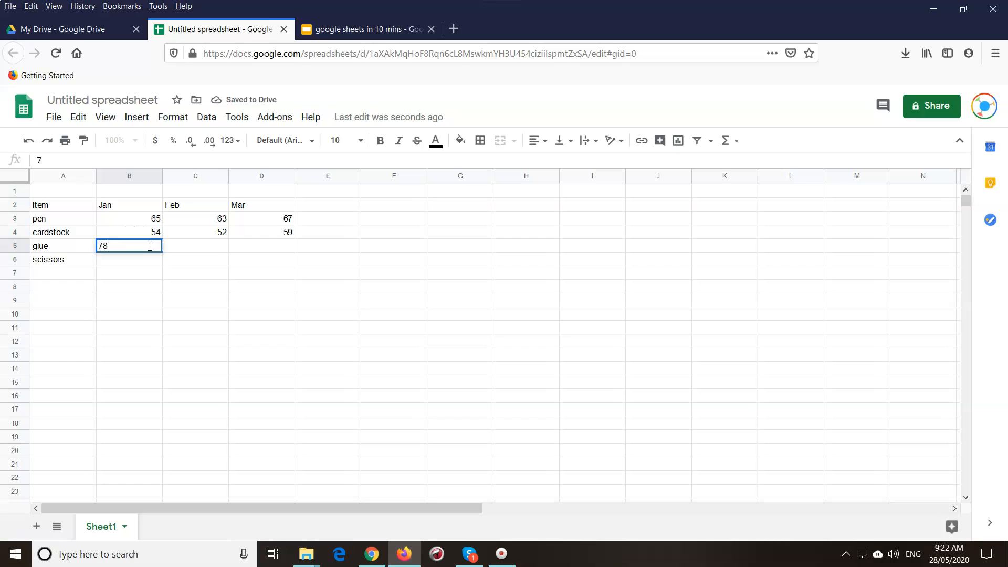
key("Tab")
type("798")
key("Tab")
type("7")
key("Tab")
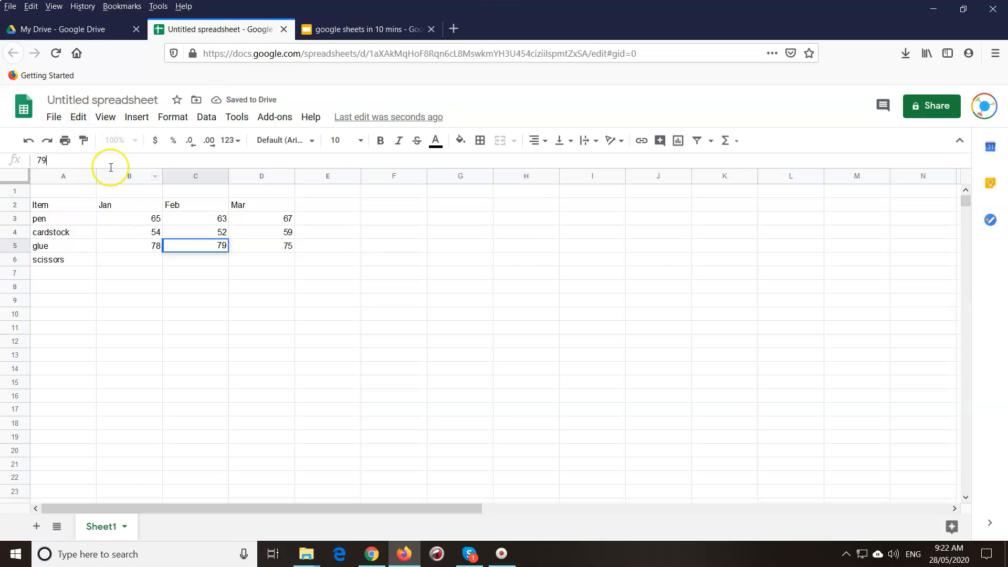
left_click(139, 260)
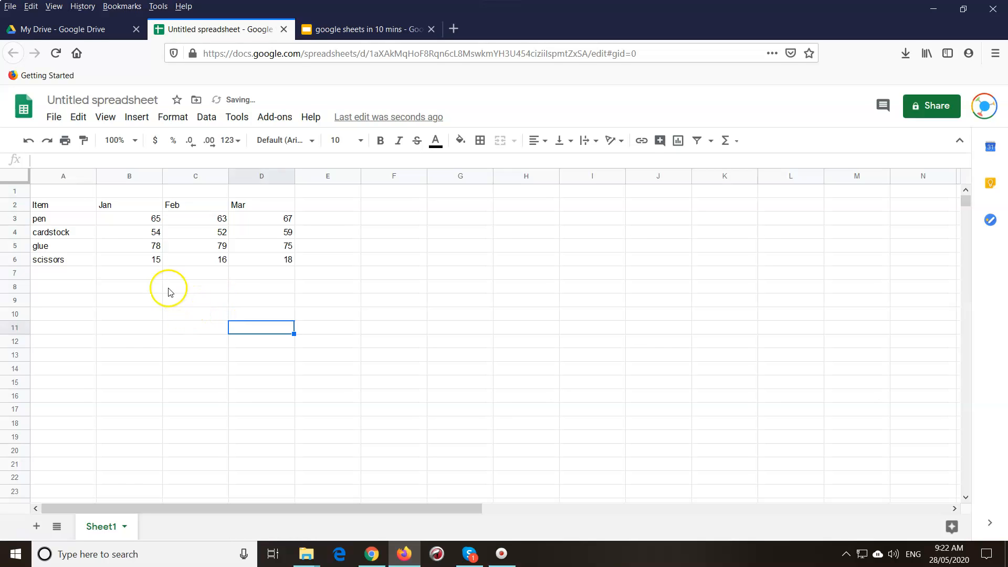
left_click(226, 238)
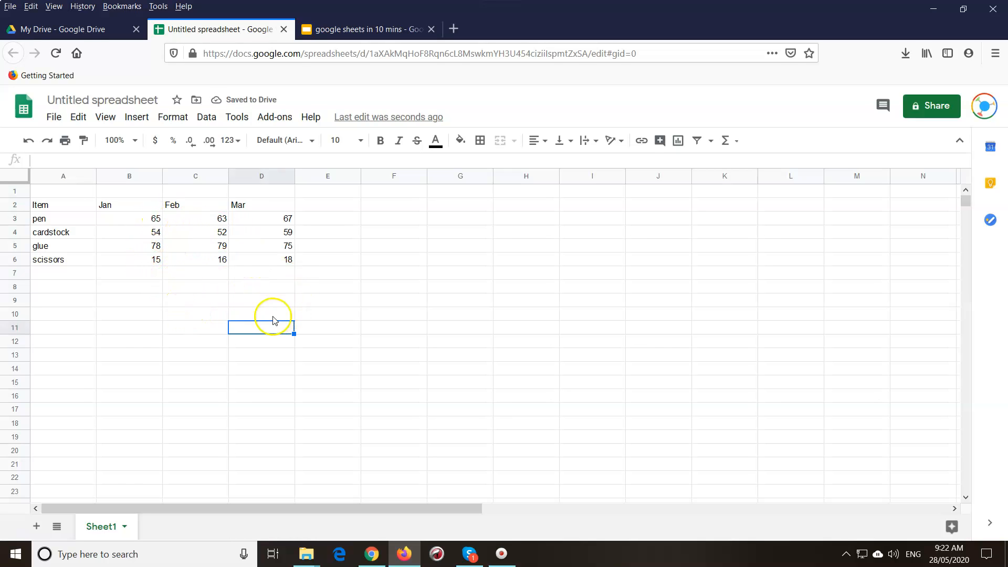
Label cell A8 "Total" and add the January figures in B8 with the formula =SUM(B3:B6)
left_click(79, 287)
type("Total")
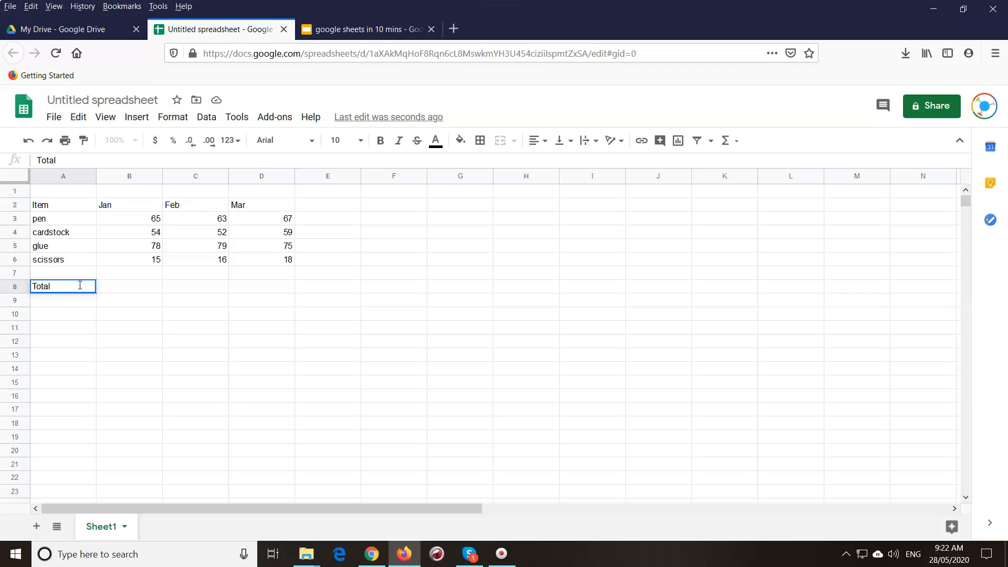
left_click(140, 288)
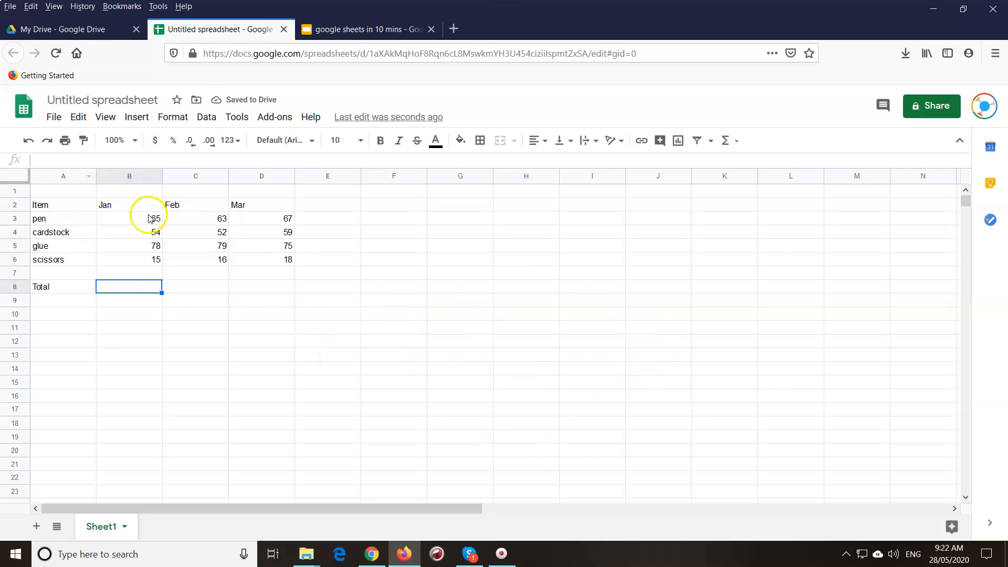
left_click(738, 143)
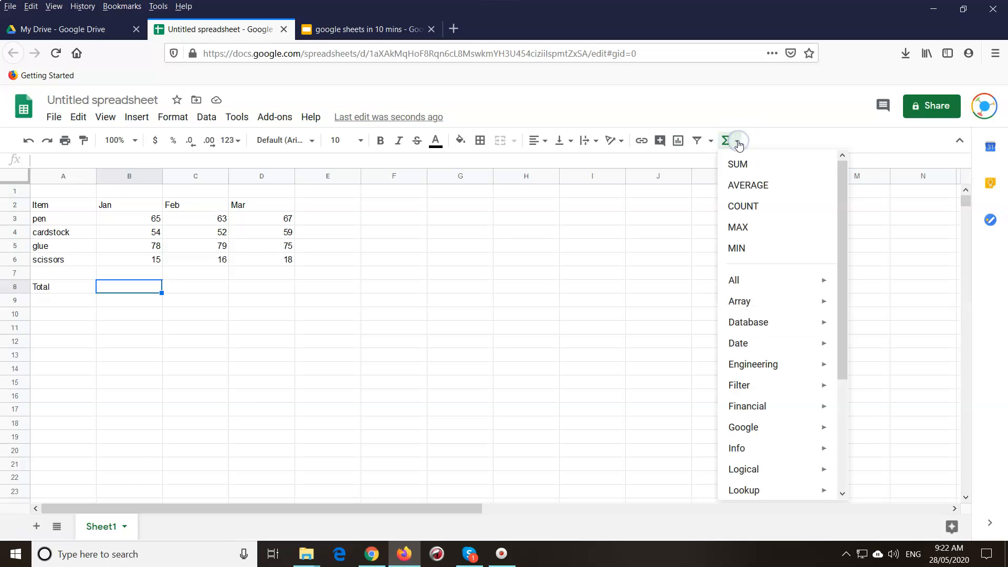
left_click(744, 167)
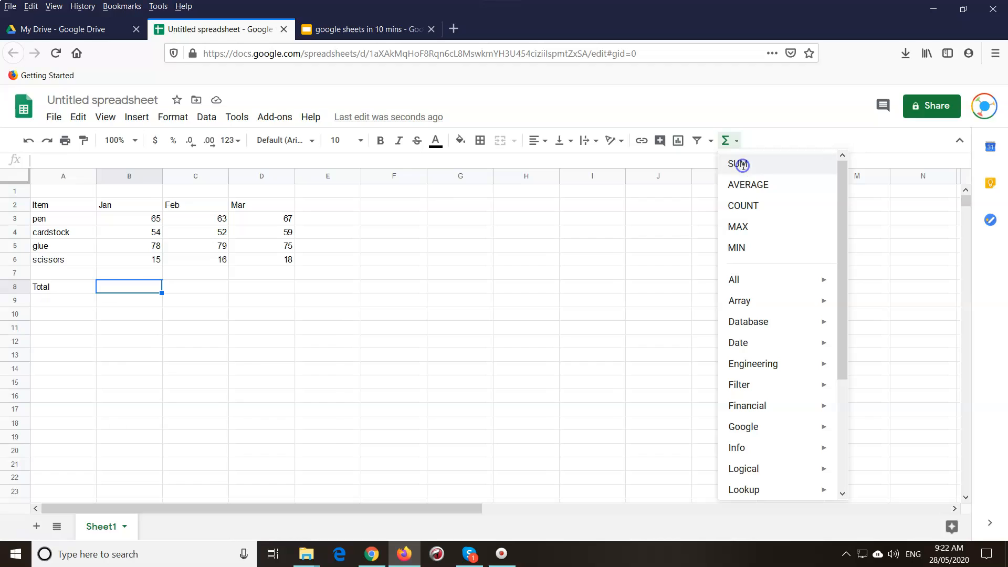
left_click(742, 164)
left_click_drag(158, 264, 151, 222)
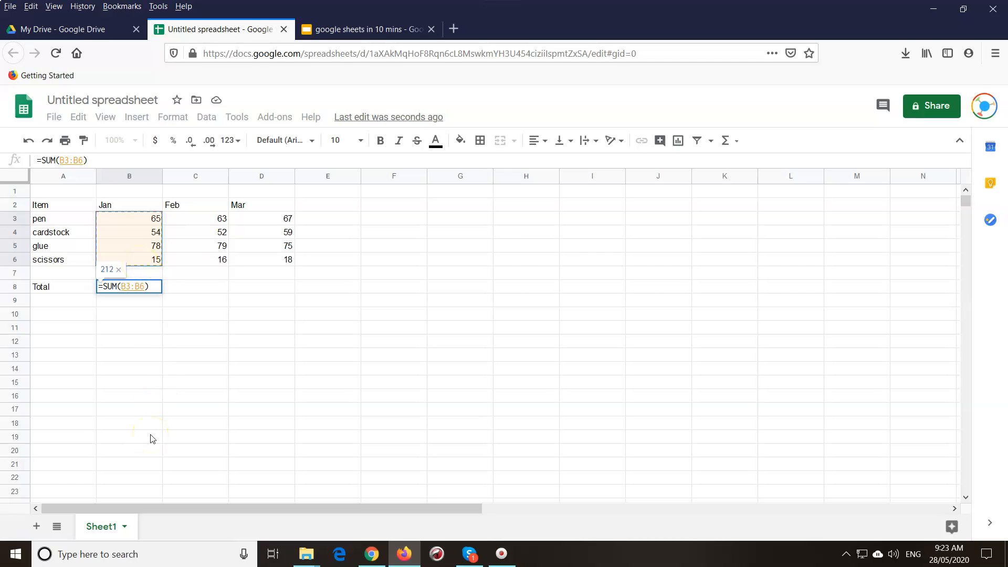
key("Return")
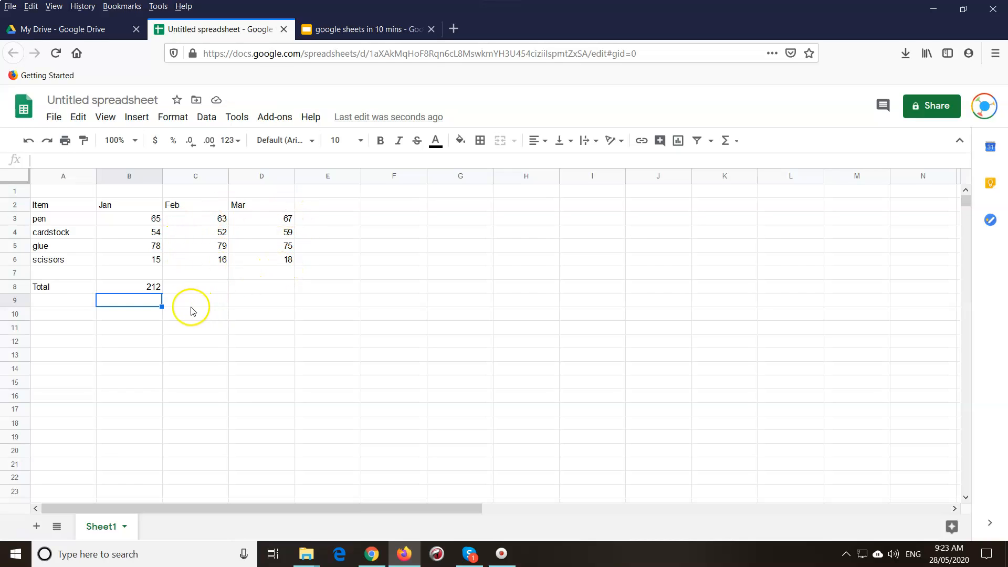
Copy the January total formula from B8 across to the Feb and Mar columns in C8 and D8
left_click(127, 292)
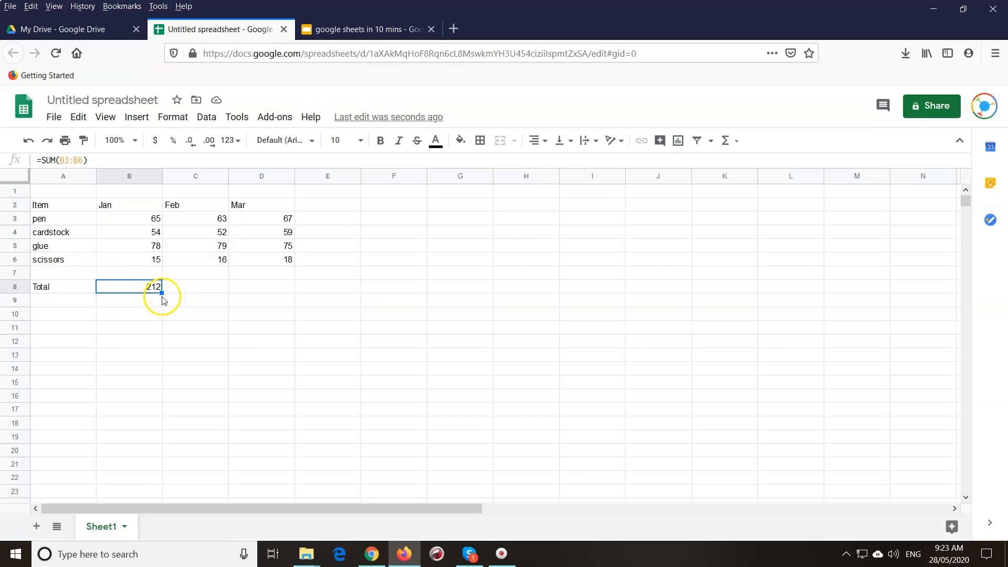
left_click_drag(161, 293, 169, 292)
left_click_drag(279, 292, 278, 292)
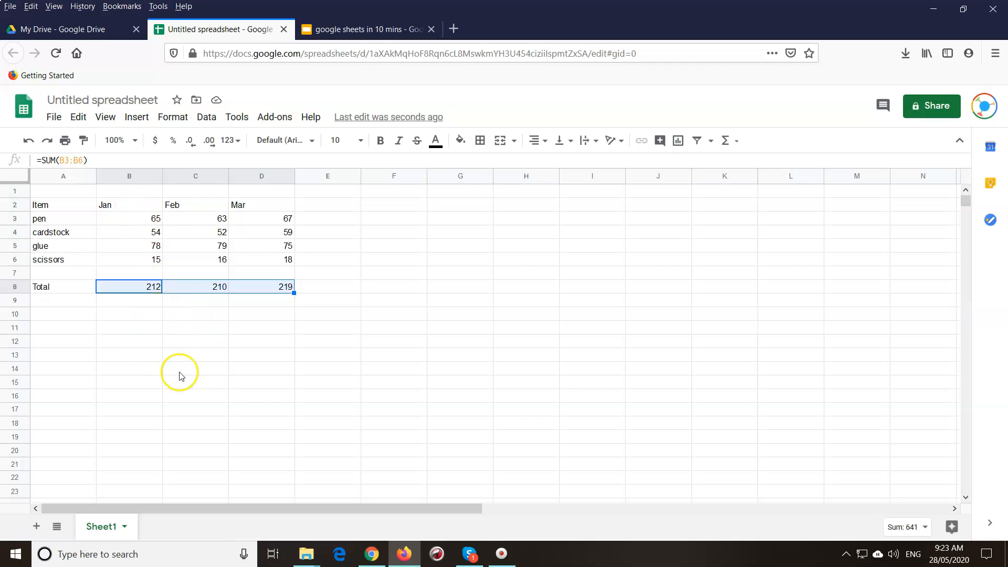
Make the Jan, Feb and Mar headings in B2 to D2 bold and right-aligned
left_click_drag(136, 207, 279, 205)
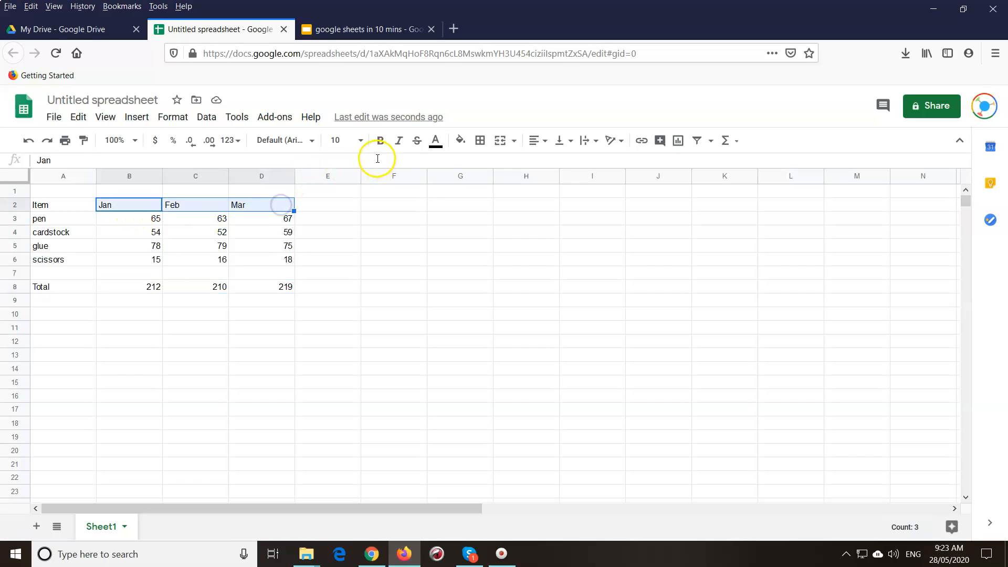
left_click(381, 141)
left_click(544, 149)
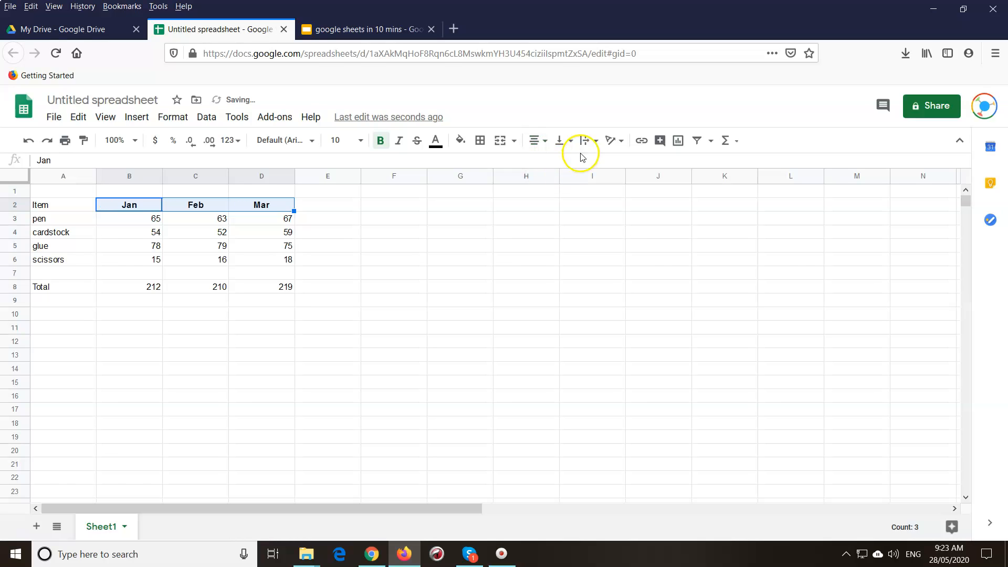
left_click(540, 140)
left_click(566, 164)
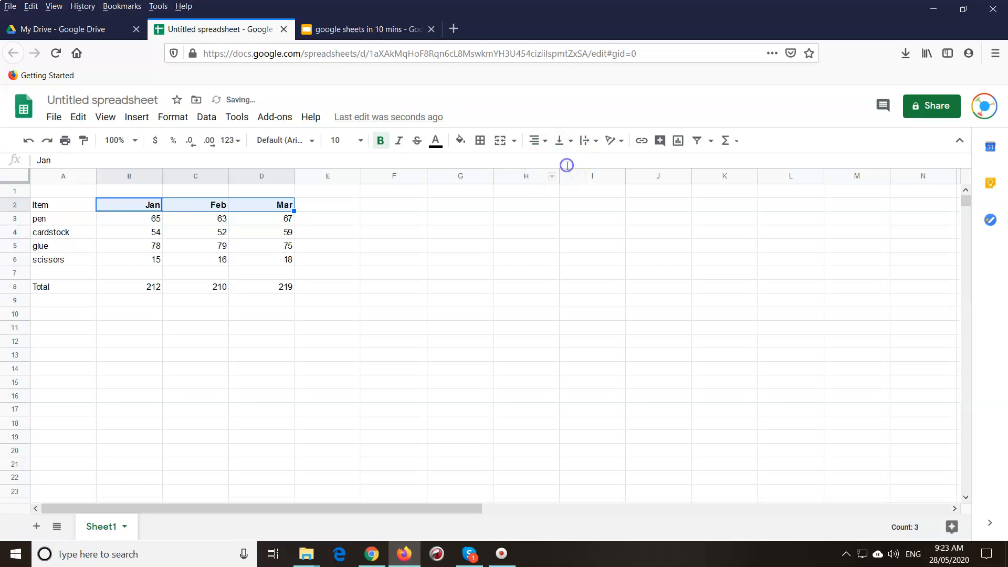
Make the "Item" heading in A2 and the Total row from A8 to D8 bold
left_click(61, 211)
left_click(382, 140)
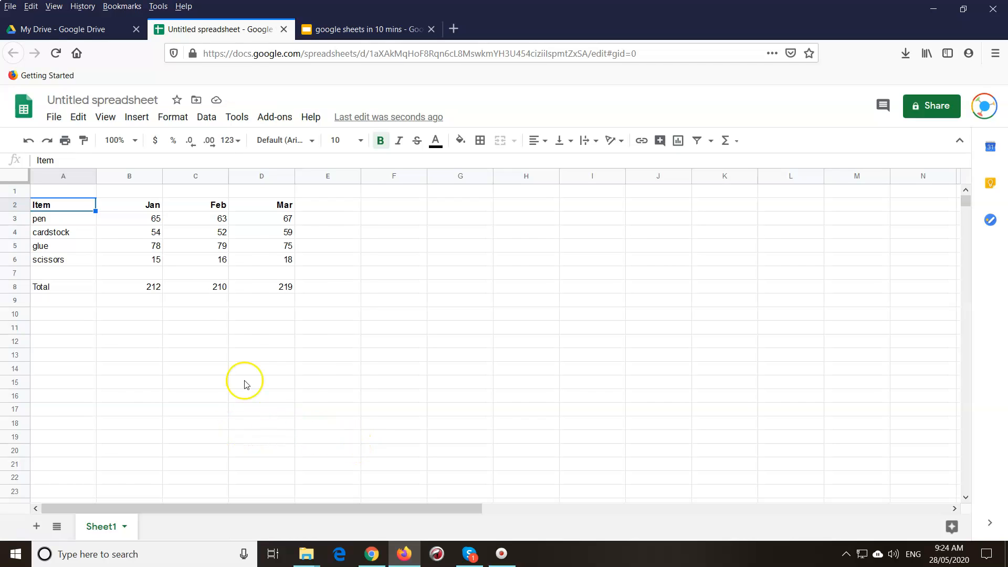
left_click_drag(64, 291, 267, 286)
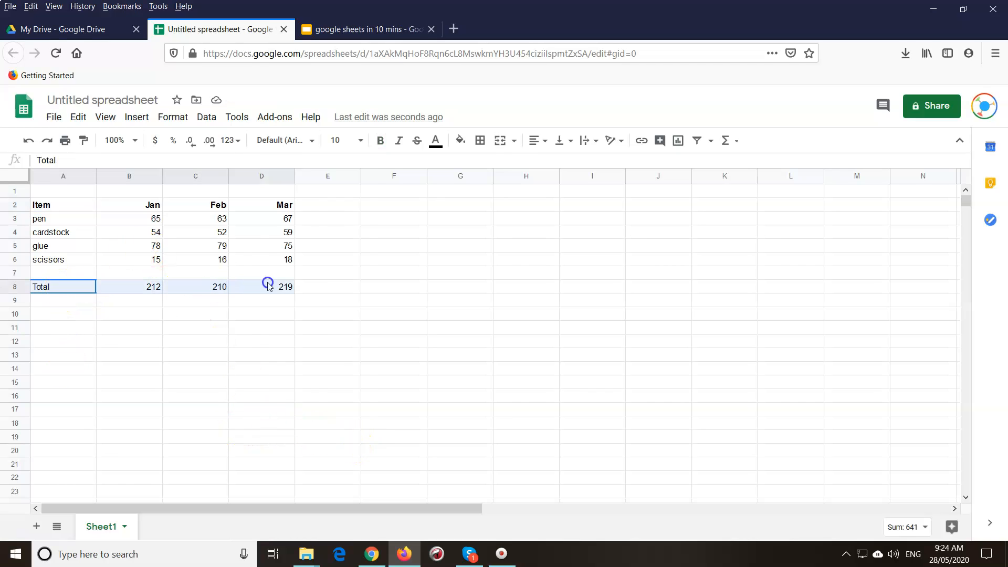
left_click(381, 139)
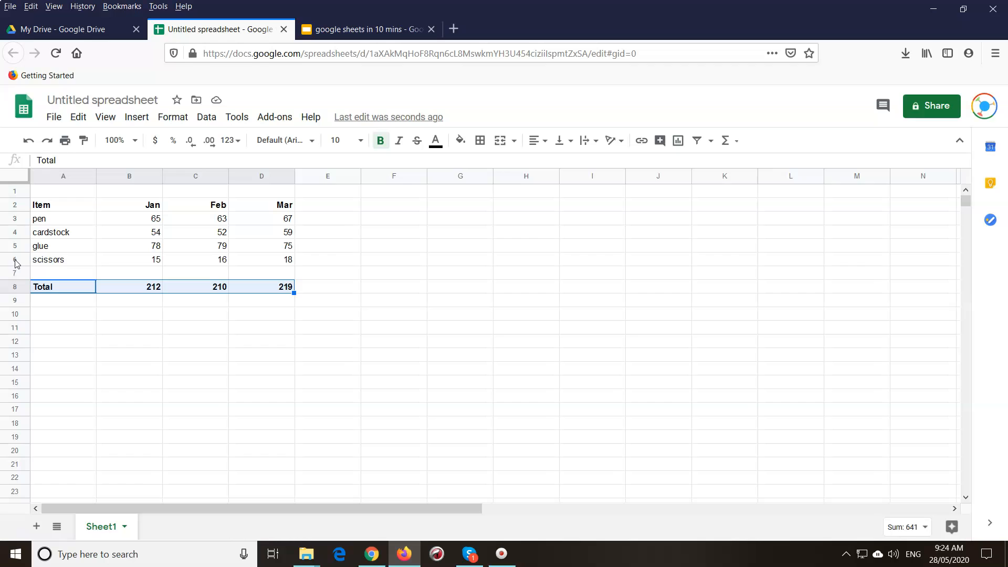
Insert a new row above the scissors row
left_click(15, 260)
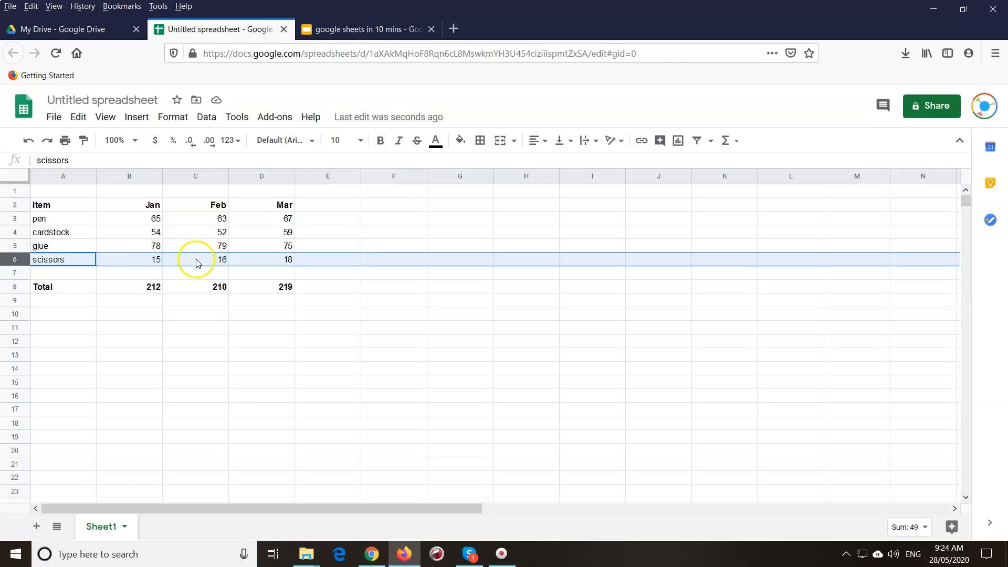
left_click(134, 120)
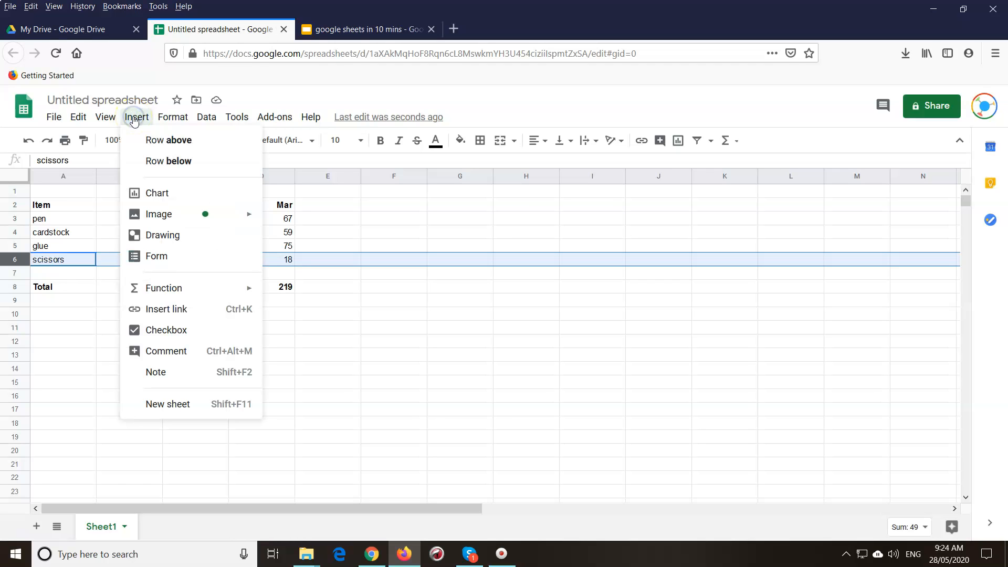
left_click(161, 140)
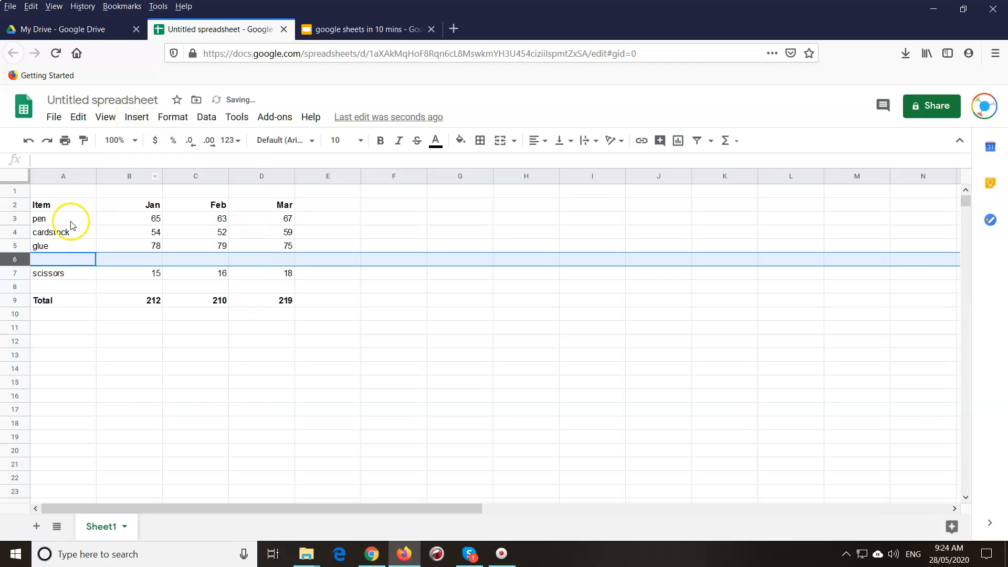
Fill the blank row 6 with the item "stickers" and the figures 64, 78 and 91 for Jan, Feb and Mar
left_click(63, 259)
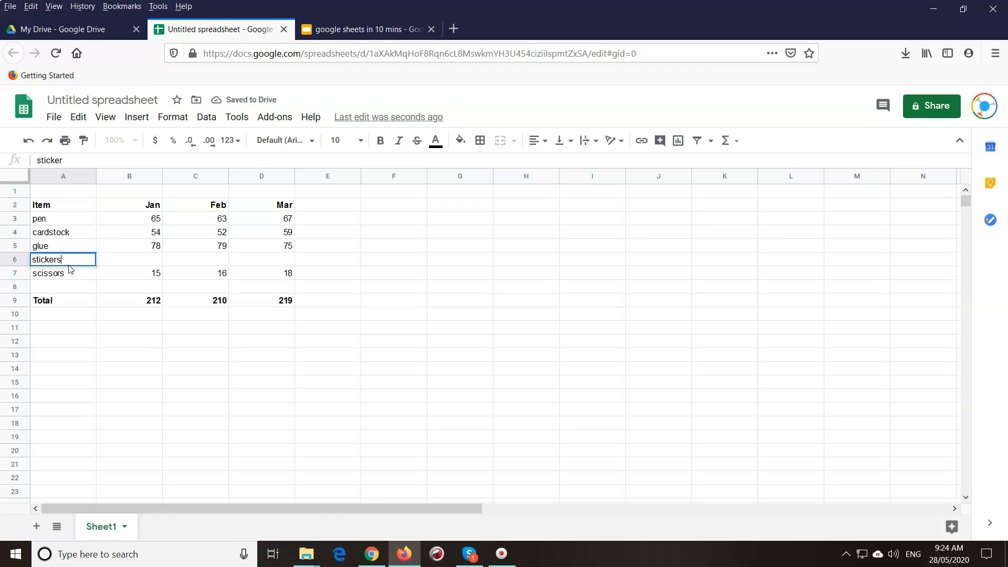
type("stickers")
key("Tab")
type("64")
key("Tab")
type("78")
key("Tab")
type("91")
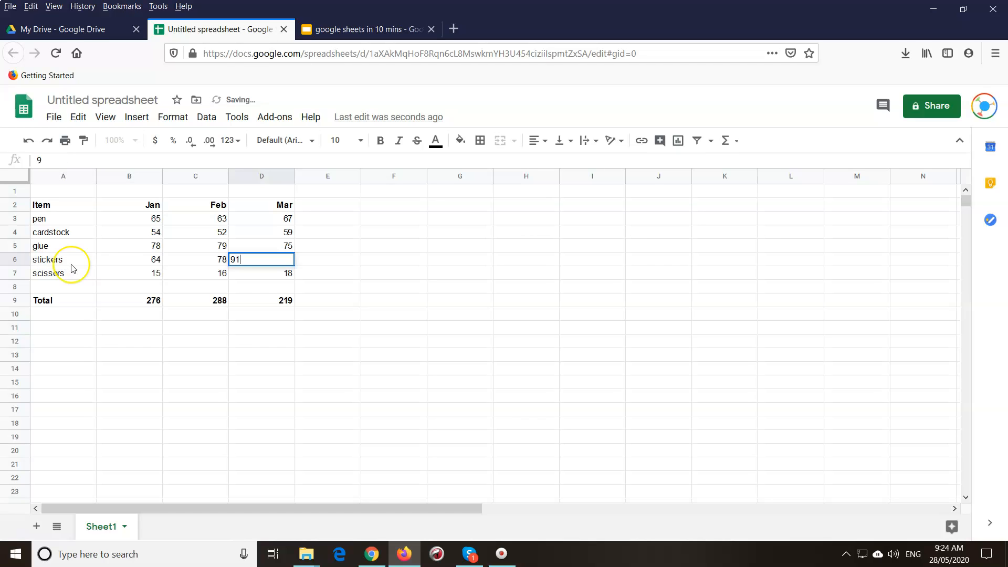
left_click(288, 383)
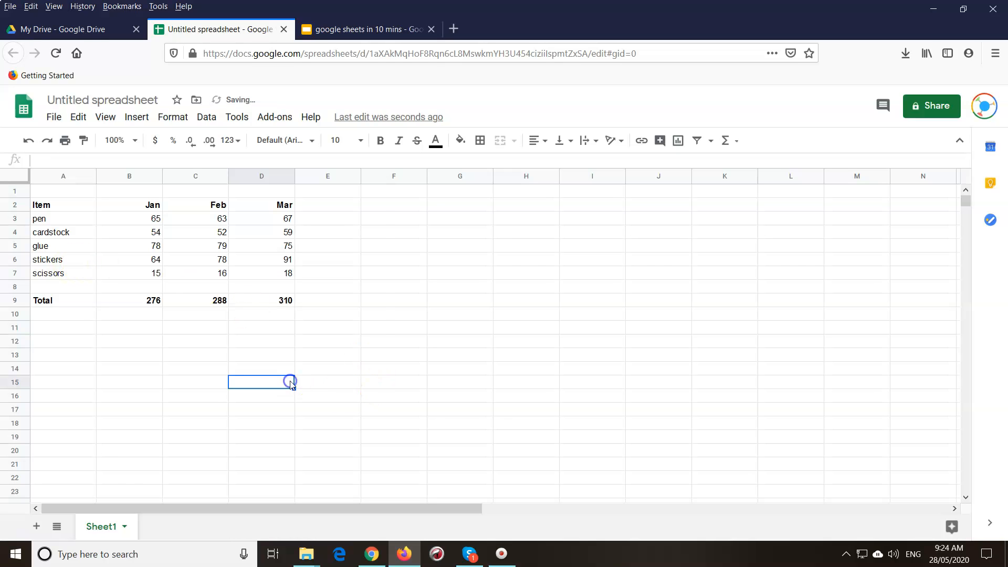